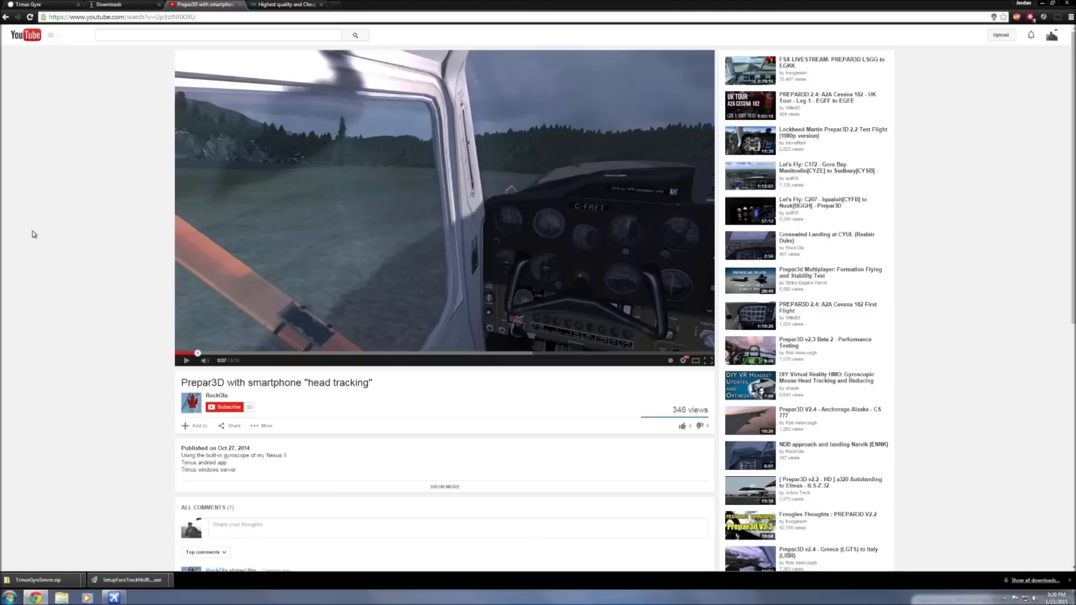
- Play part of the Prepar3D head tracking video, expand its full description to read the required software, and pause playback
{"action": "left_click", "coordinate": [248, 312]}
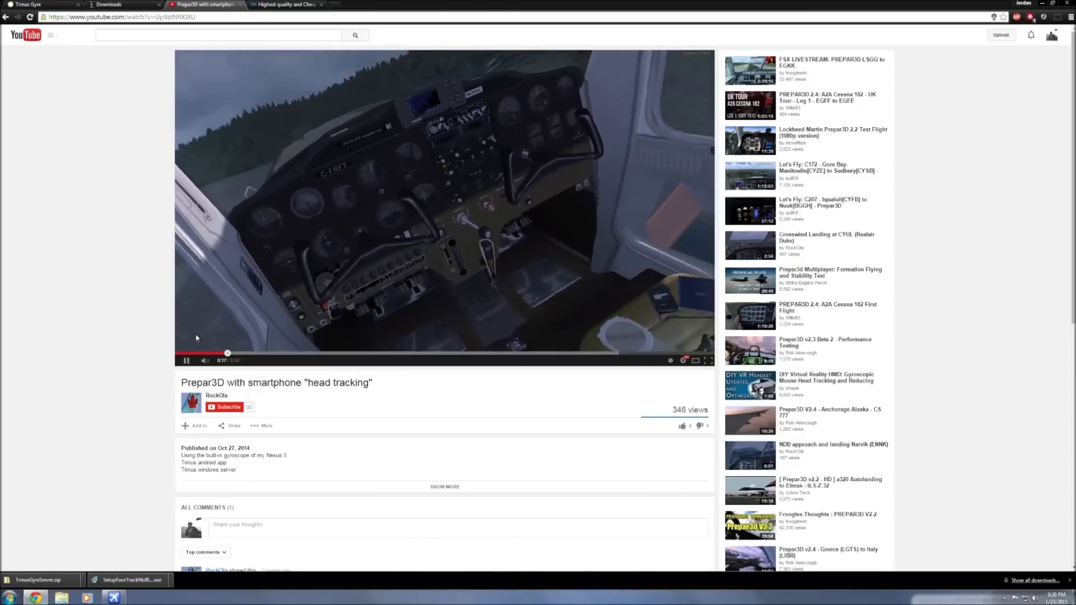
{"action": "left_click", "coordinate": [449, 487]}
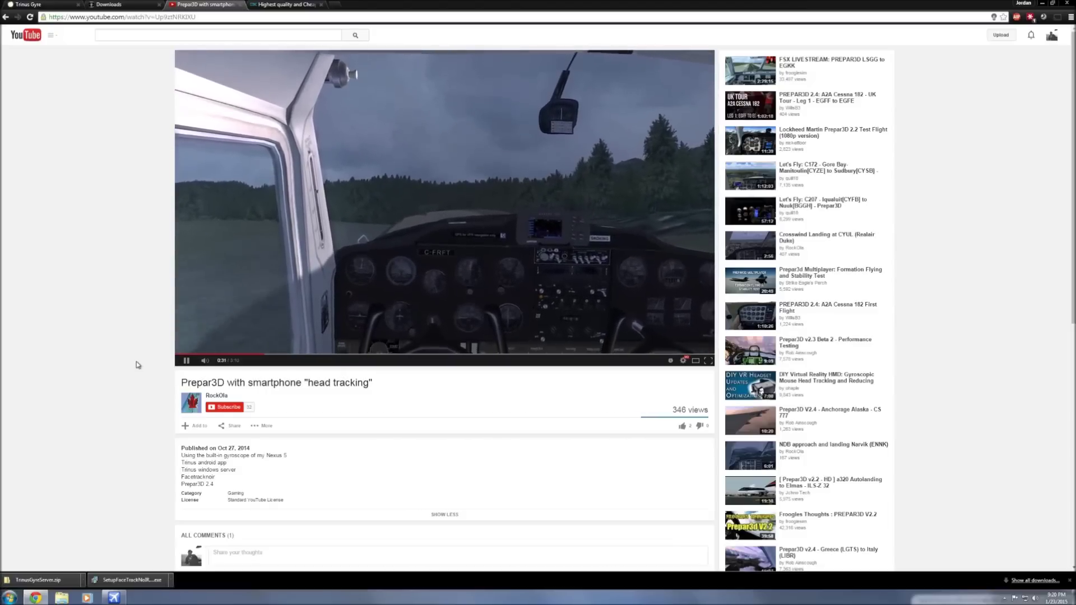
{"action": "left_click", "coordinate": [392, 183]}
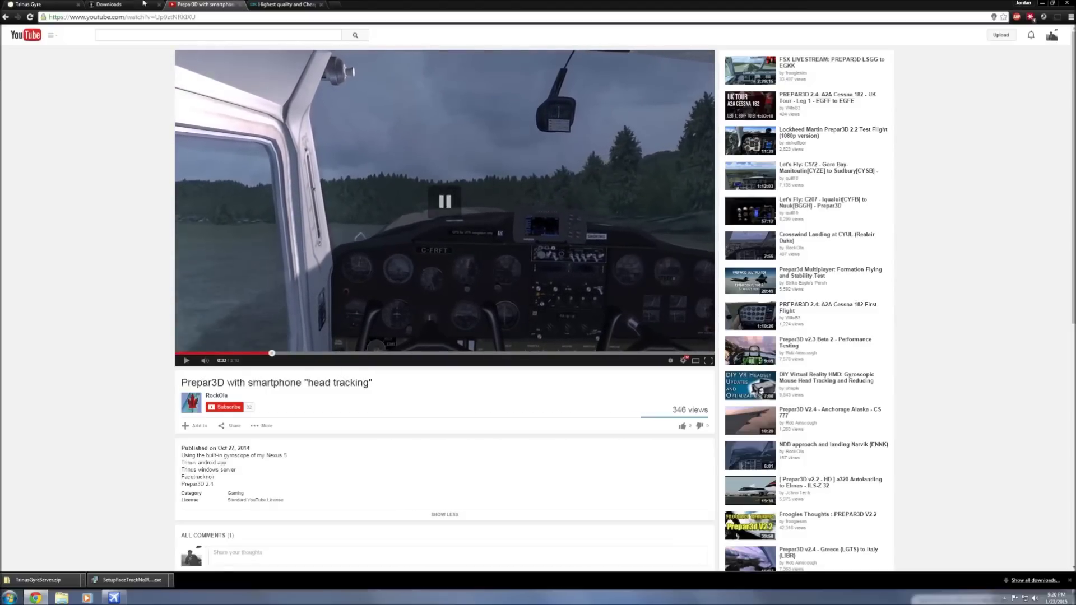
- Look through the Trinus Gyre site's home and download pages, including the test version's Google Play listing, and close the listing
{"action": "left_click", "coordinate": [34, 5]}
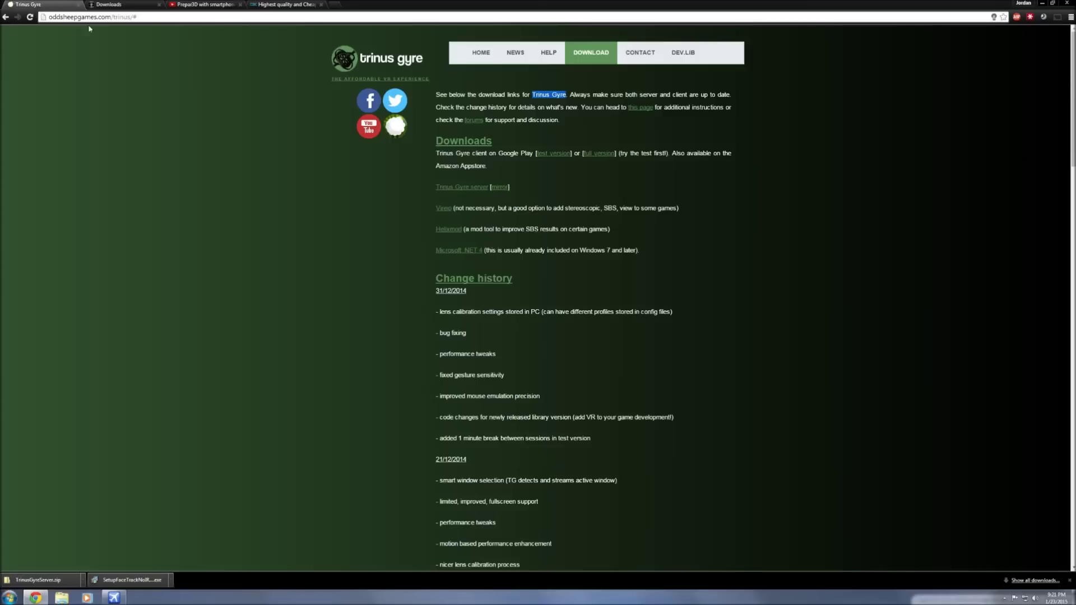
{"action": "left_click", "coordinate": [484, 54]}
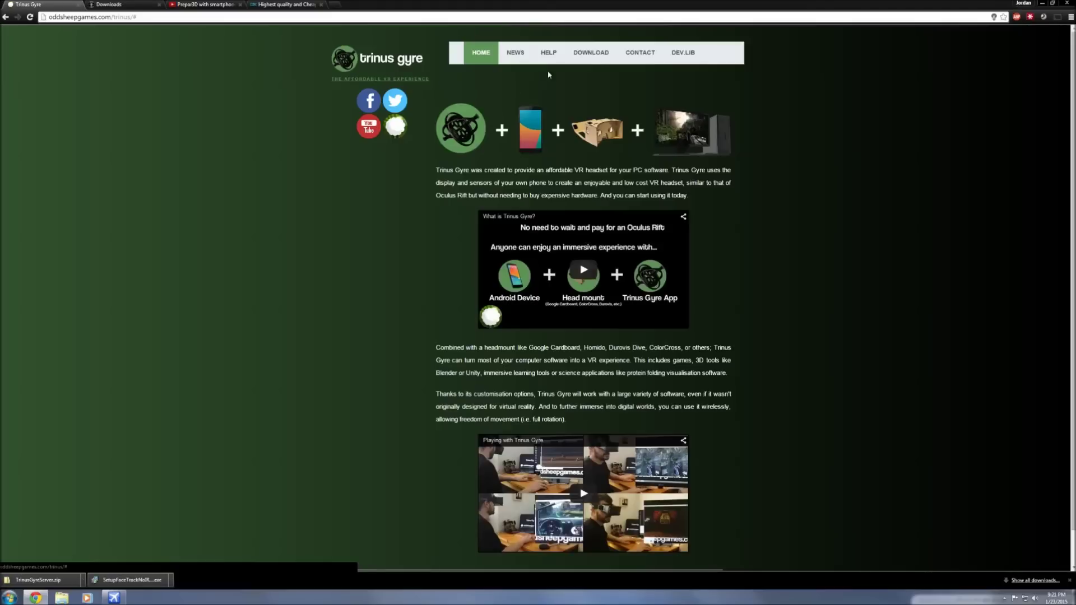
{"action": "left_click", "coordinate": [598, 58]}
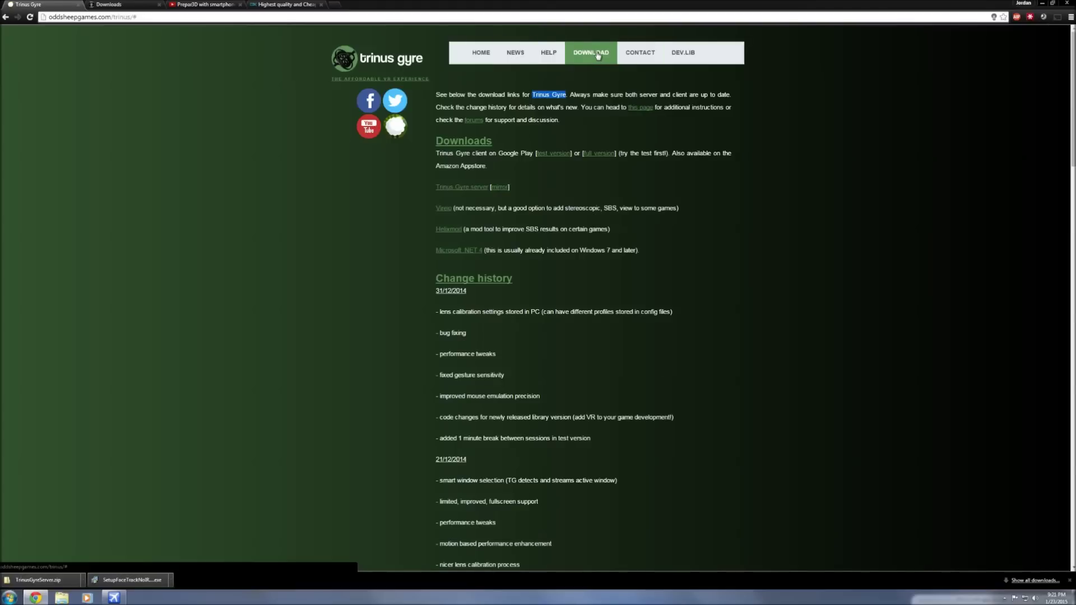
{"action": "left_click", "coordinate": [598, 54]}
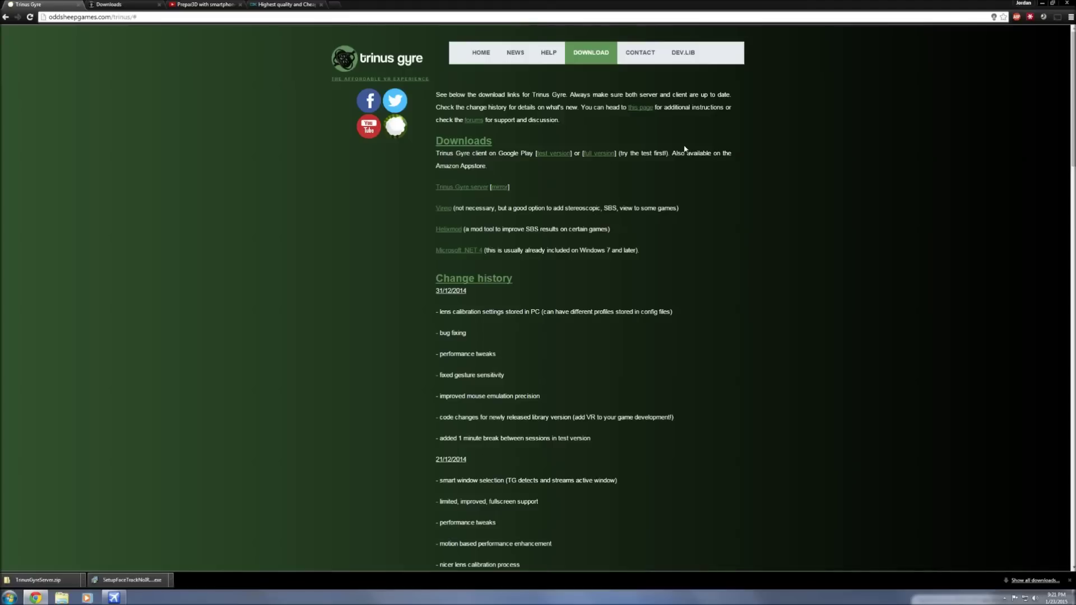
{"action": "left_click", "coordinate": [552, 154]}
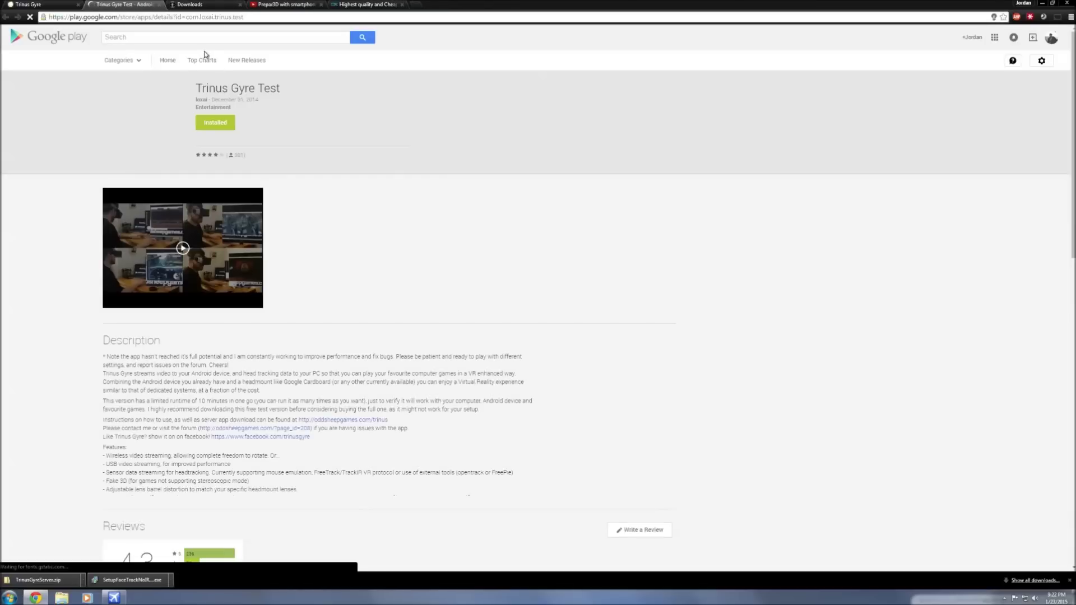
{"action": "left_click", "coordinate": [160, 5]}
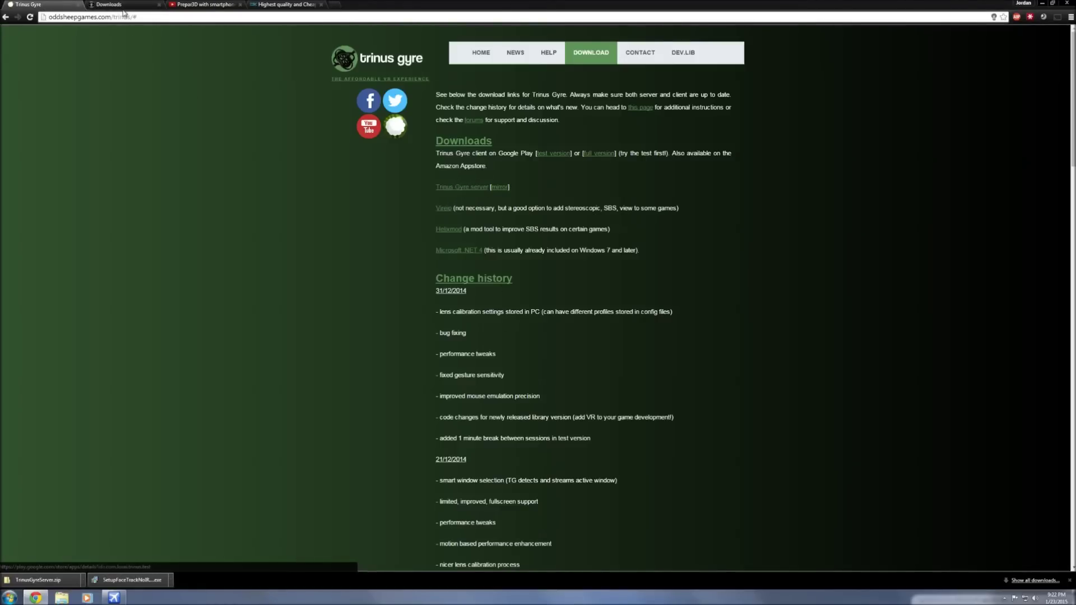
- View the FaceTrackNoIR website's home page and its download page with the full installer v170, and minimize the browser
{"action": "key", "text": "ctrl+Tab"}
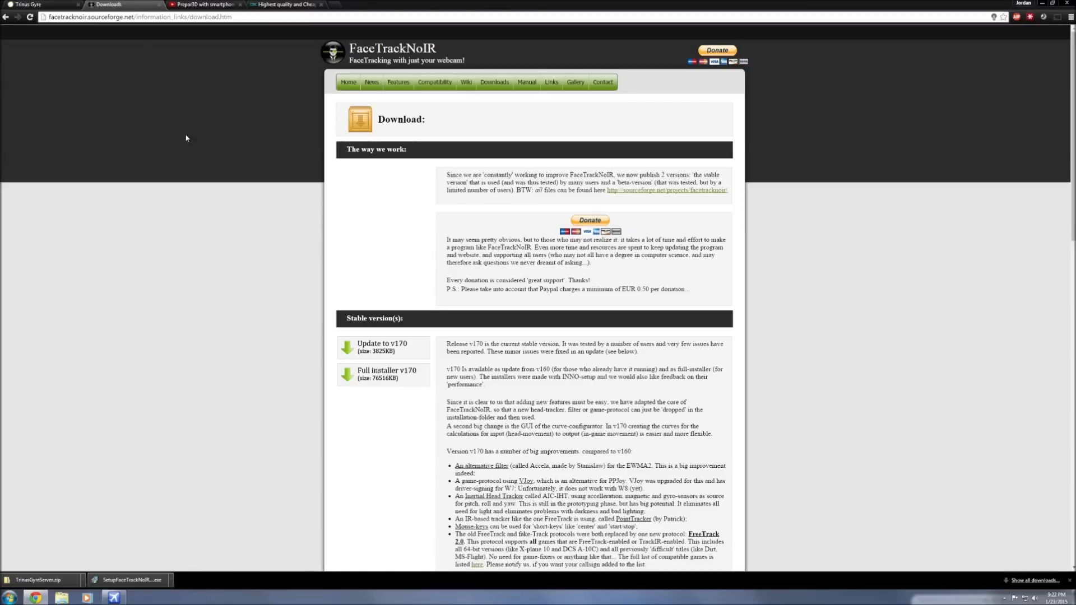
{"action": "key", "text": "alt+Left"}
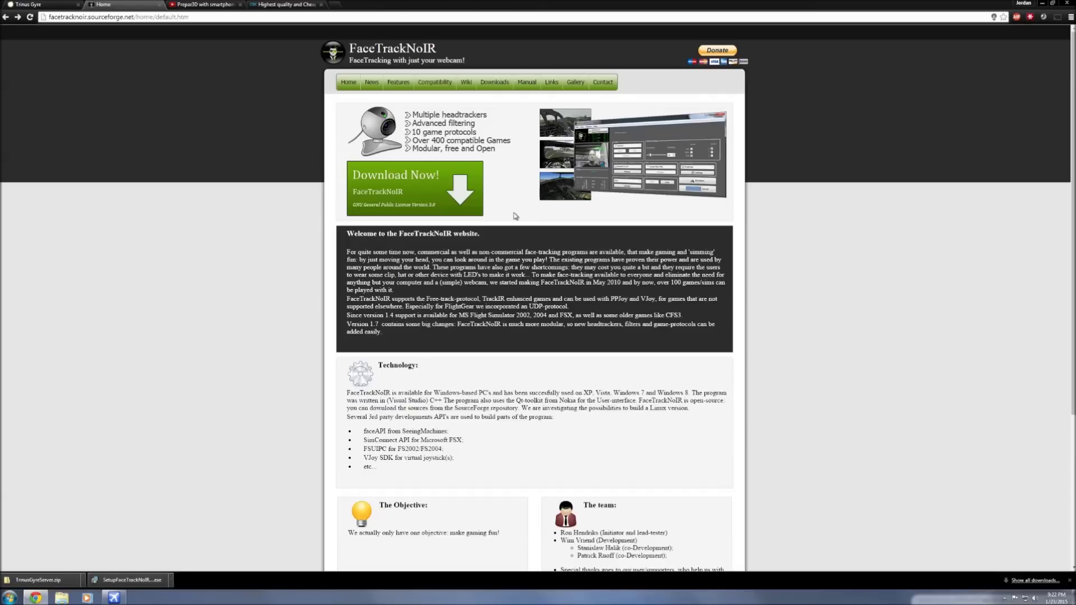
{"action": "left_click", "coordinate": [428, 178]}
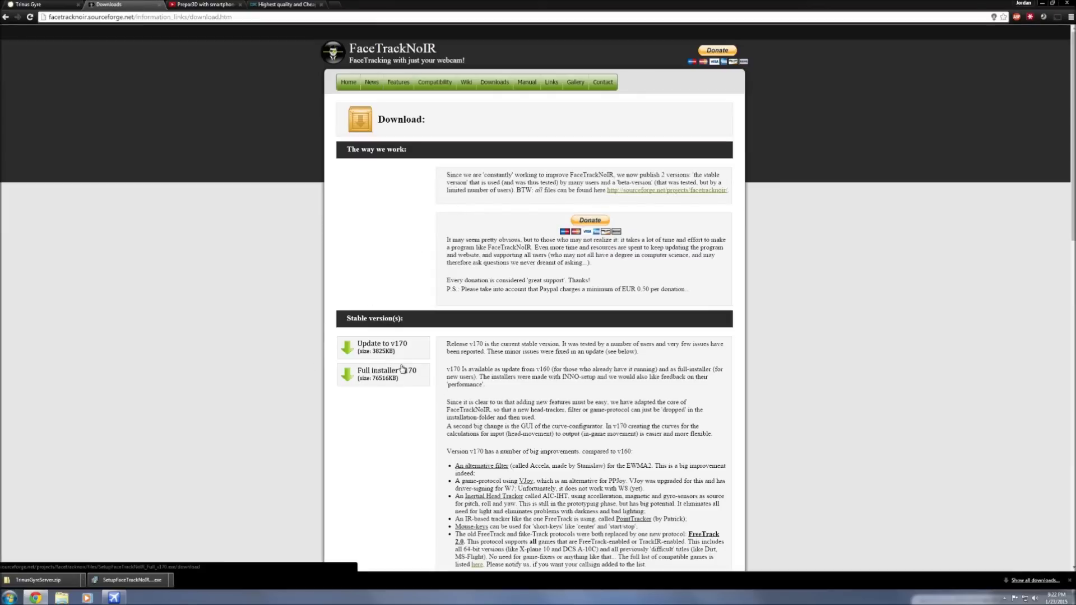
{"action": "left_click", "coordinate": [1041, 3]}
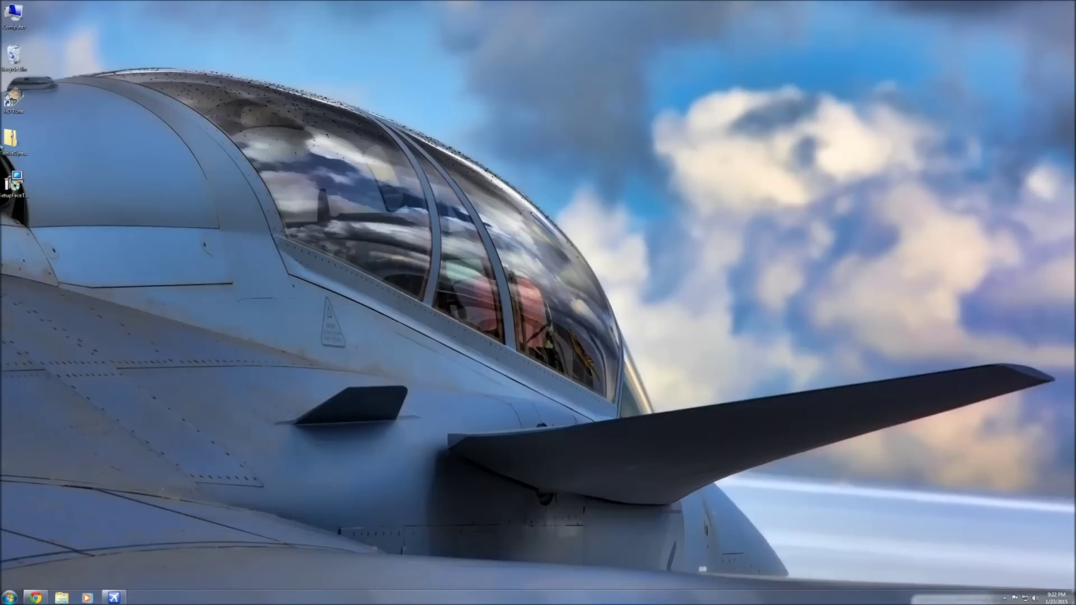
- Extract TrinusGyreServer.zip on the desktop with 7-Zip into a TrinusGyreServer folder on the desktop
{"action": "left_click", "coordinate": [18, 146]}
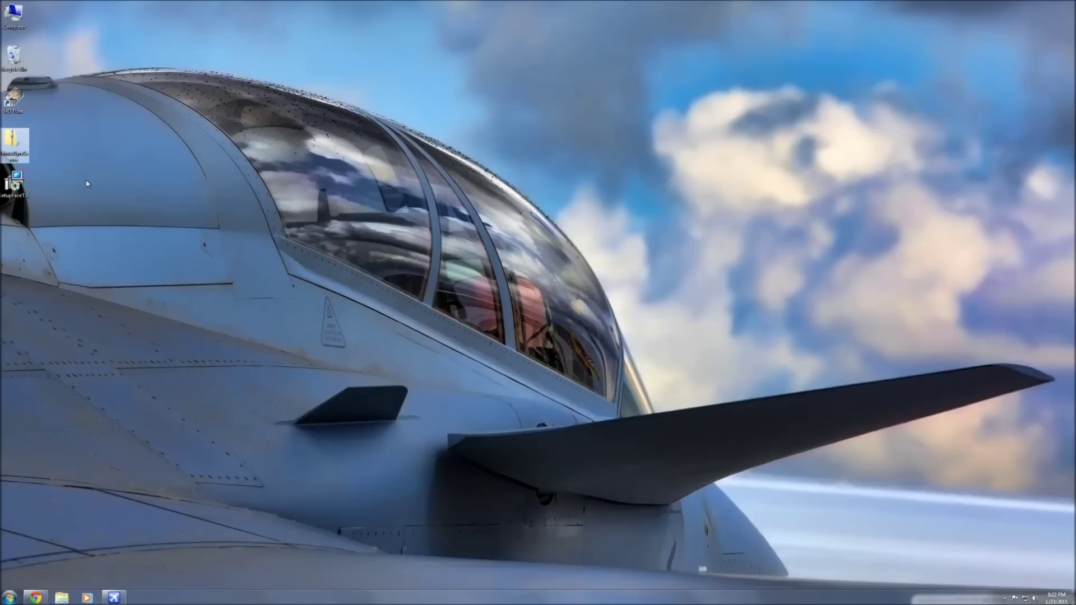
{"action": "right_click", "coordinate": [5, 152]}
{"action": "mouse_move", "coordinate": [49, 192]}
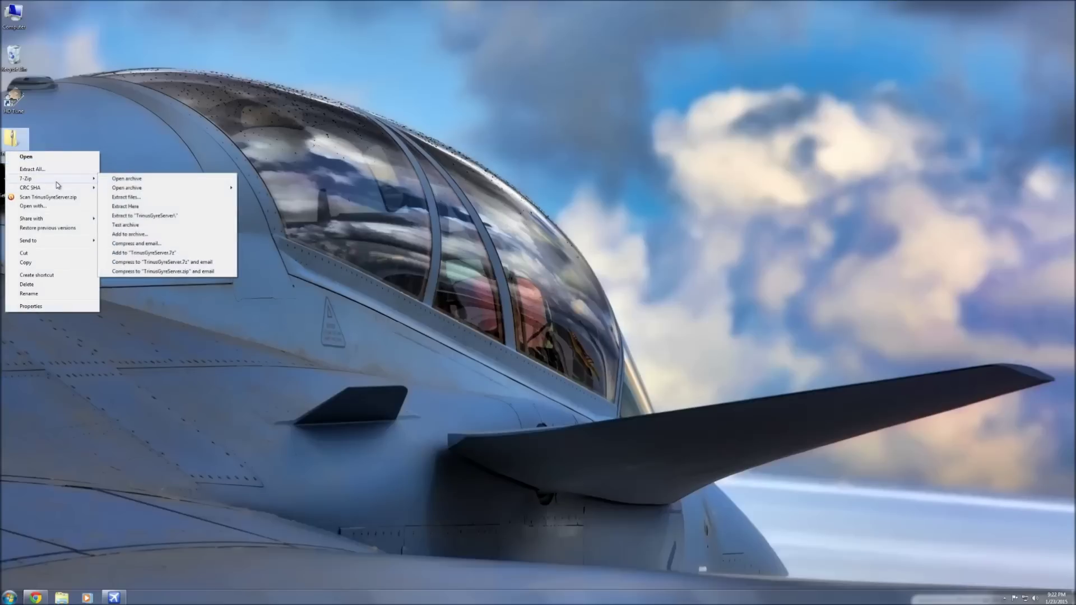
{"action": "left_click", "coordinate": [126, 197]}
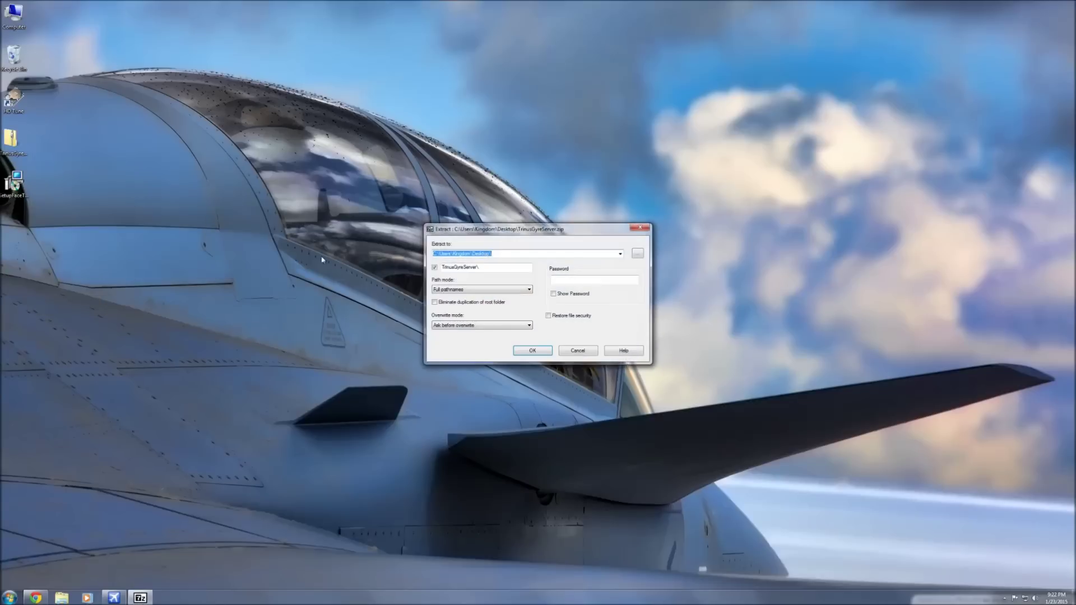
{"action": "left_click", "coordinate": [523, 348]}
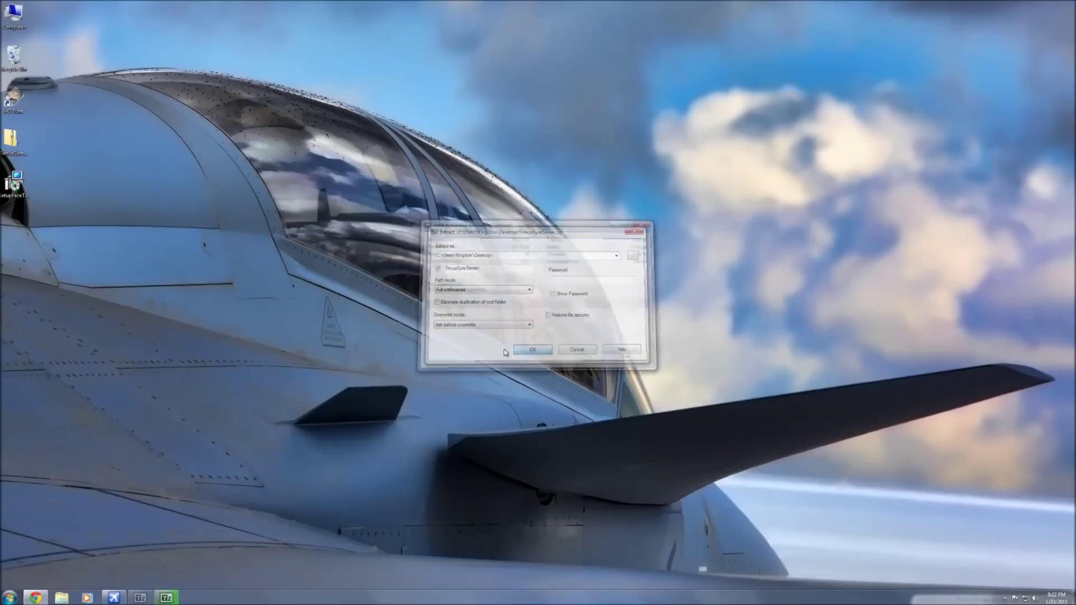
- Run the FaceTrackNoIR installer from the desktop, accept the license agreement and keep the default destination folder
{"action": "left_click", "coordinate": [17, 183]}
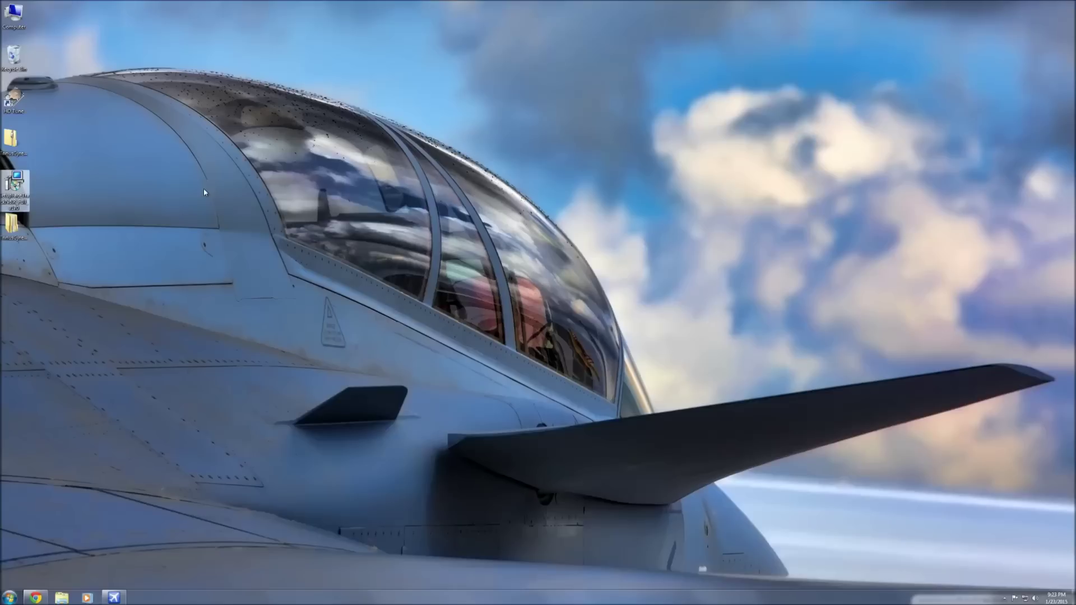
{"action": "double_click", "coordinate": [22, 183]}
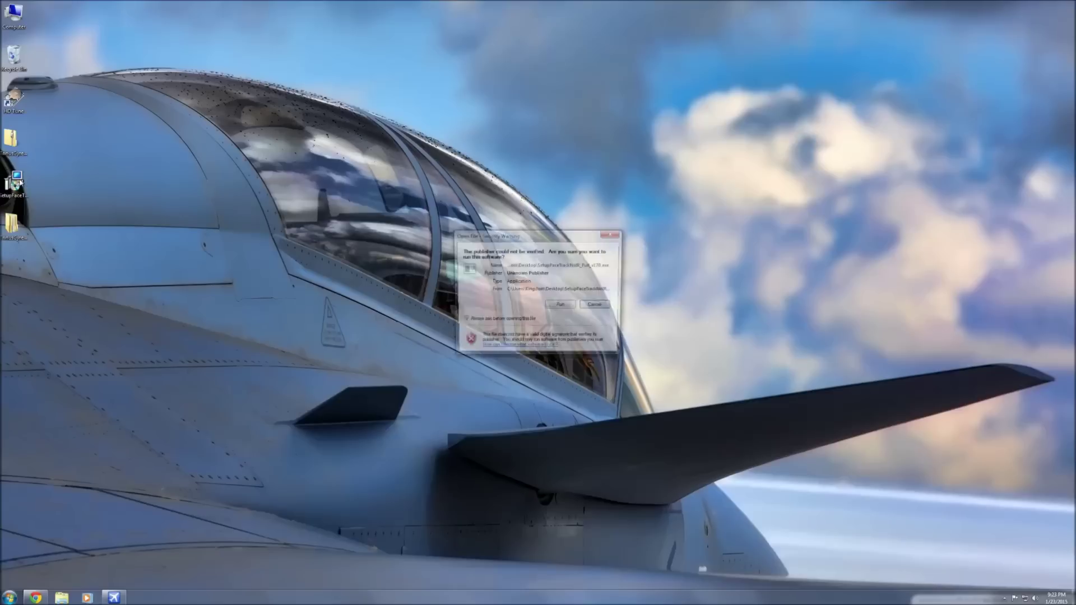
{"action": "left_click", "coordinate": [562, 308]}
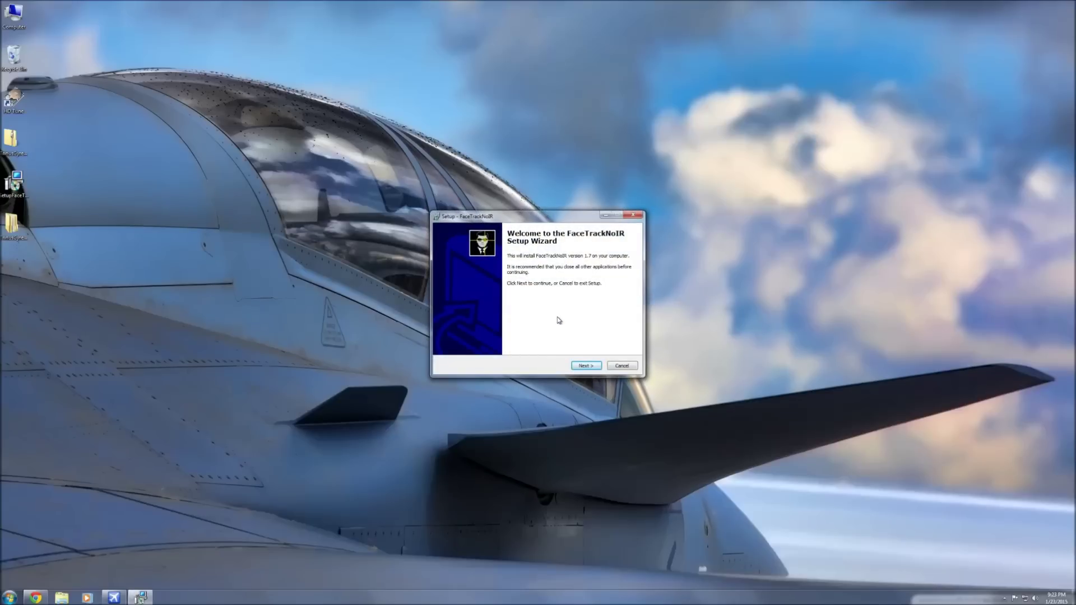
{"action": "left_click", "coordinate": [588, 368]}
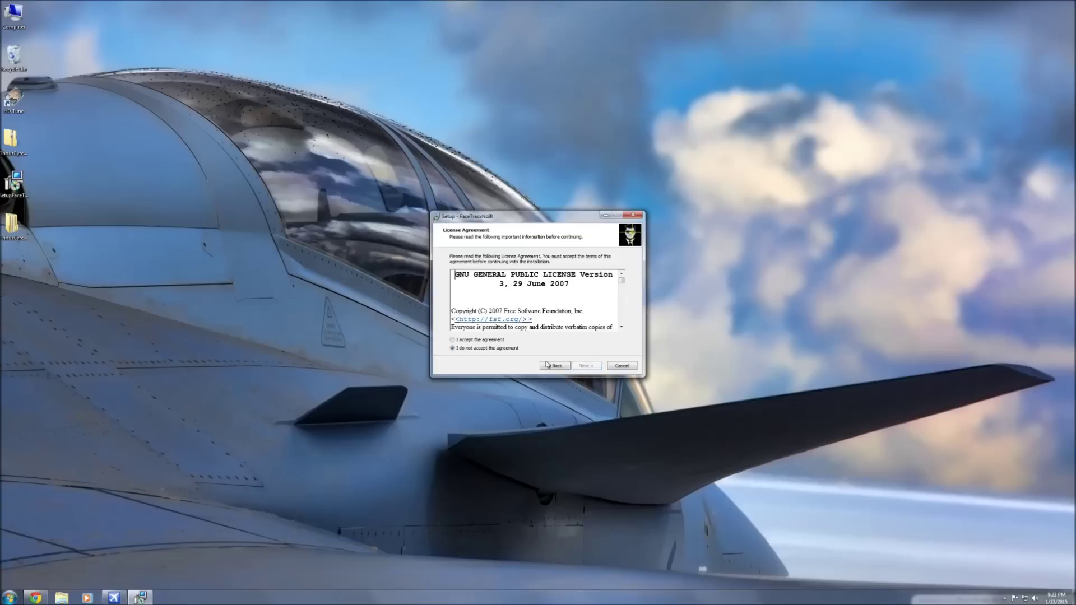
{"action": "left_click", "coordinate": [483, 341]}
{"action": "left_click", "coordinate": [592, 367]}
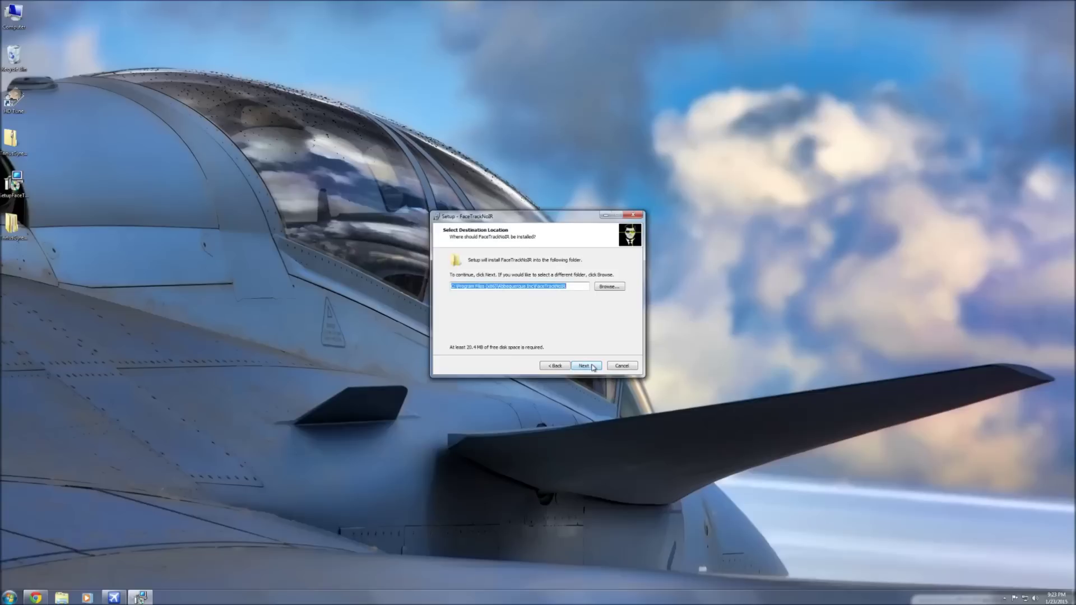
{"action": "left_click", "coordinate": [594, 367]}
- Exclude the AIC Inertial Head Tracker and the IR Point Tracker from the head trackers, keeping the SeeingMachines faceAPI Tracker
{"action": "mouse_move", "coordinate": [622, 296]}
{"action": "left_mouse_down"}
{"action": "mouse_move", "coordinate": [623, 311]}
{"action": "mouse_move", "coordinate": [620, 300]}
{"action": "left_mouse_up"}
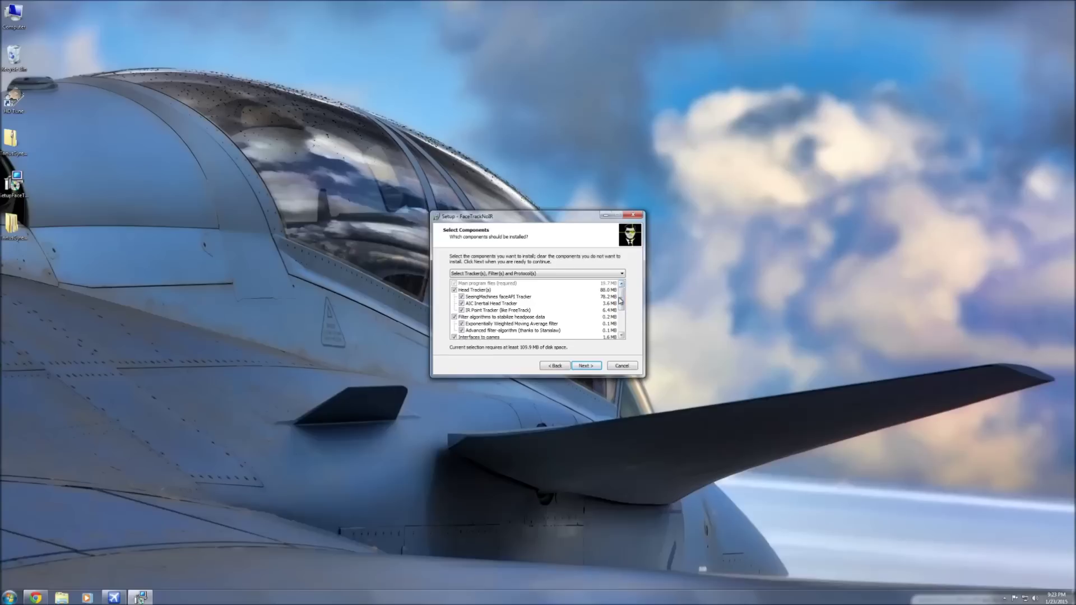
{"action": "left_click", "coordinate": [462, 304]}
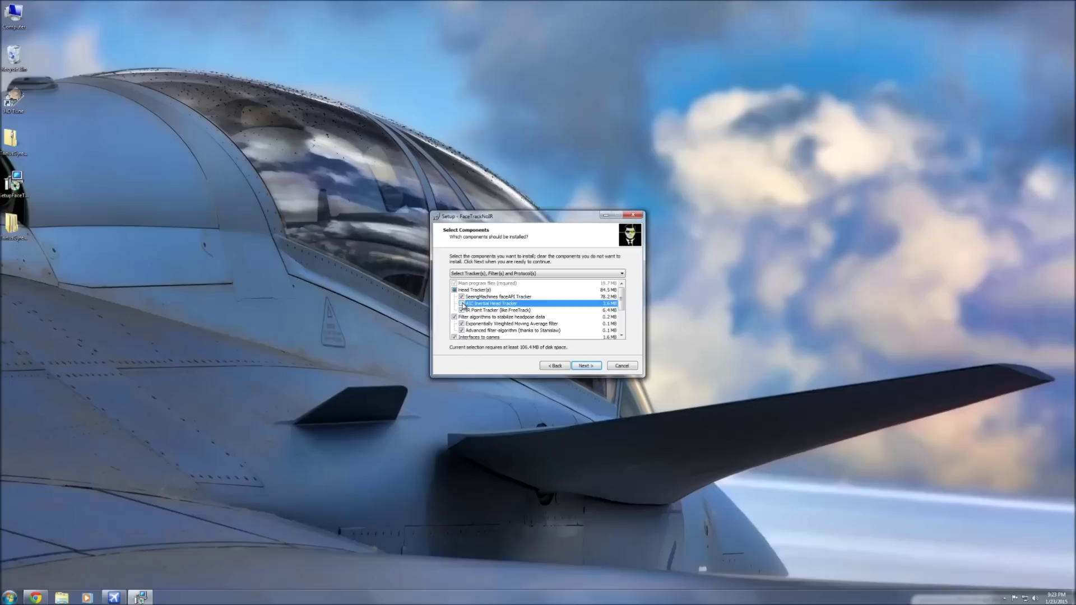
{"action": "left_click", "coordinate": [462, 310]}
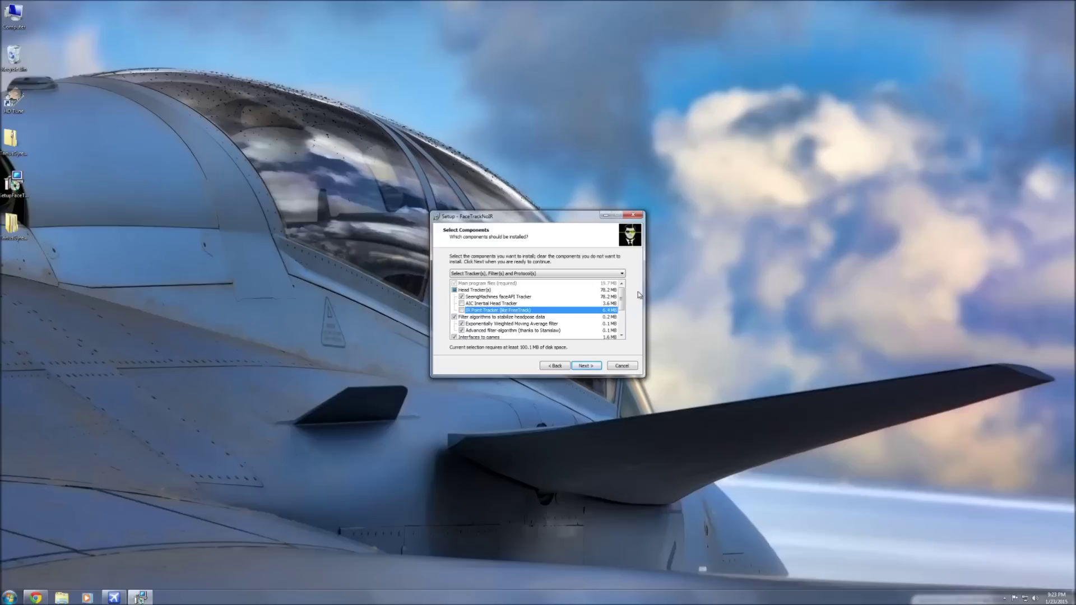
- Exclude the Exponentially Weighted Moving Average filter and keep the advanced filter algorithm selected
{"action": "left_click_drag", "start_coordinate": [622, 300], "coordinate": [622, 311]}
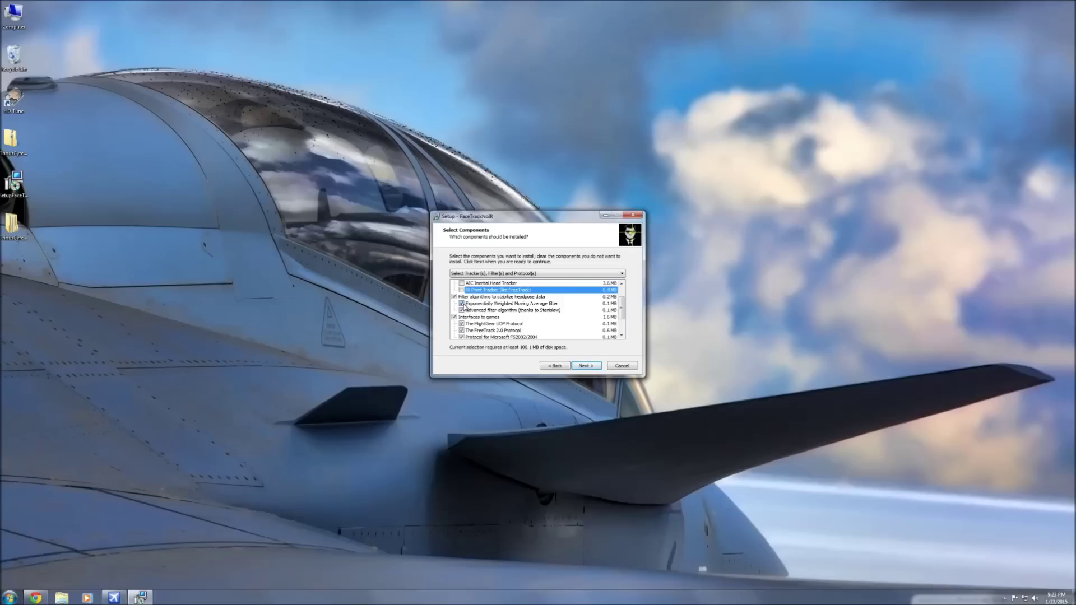
{"action": "left_click", "coordinate": [462, 303]}
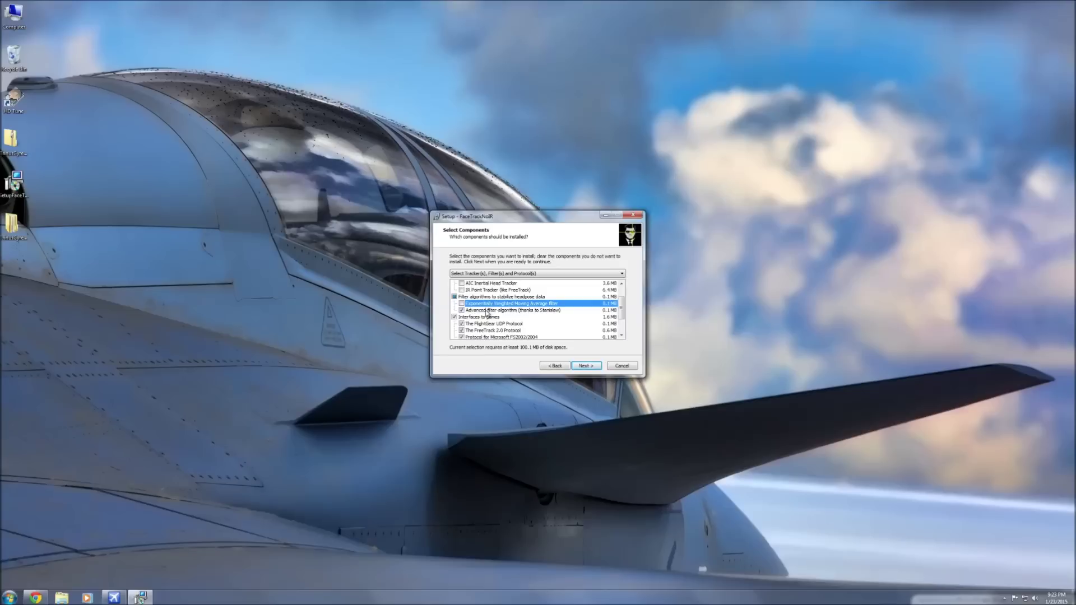
{"action": "left_click", "coordinate": [487, 312]}
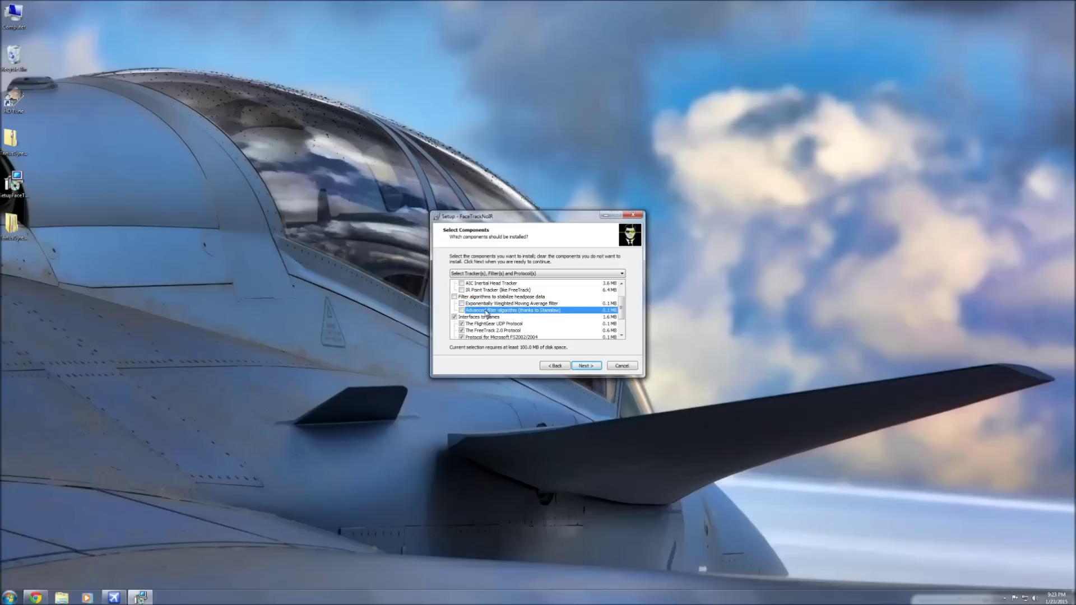
{"action": "left_click", "coordinate": [485, 312]}
- Exclude the FlightGear UDP, FreeTrack 2.0, FS2002/2004, mouse cursor and Virtual Joystick protocols, keeping only the Microsoft FSX game interface
{"action": "scroll", "coordinate": [483, 315], "scroll_direction": "down", "scroll_amount": 2}
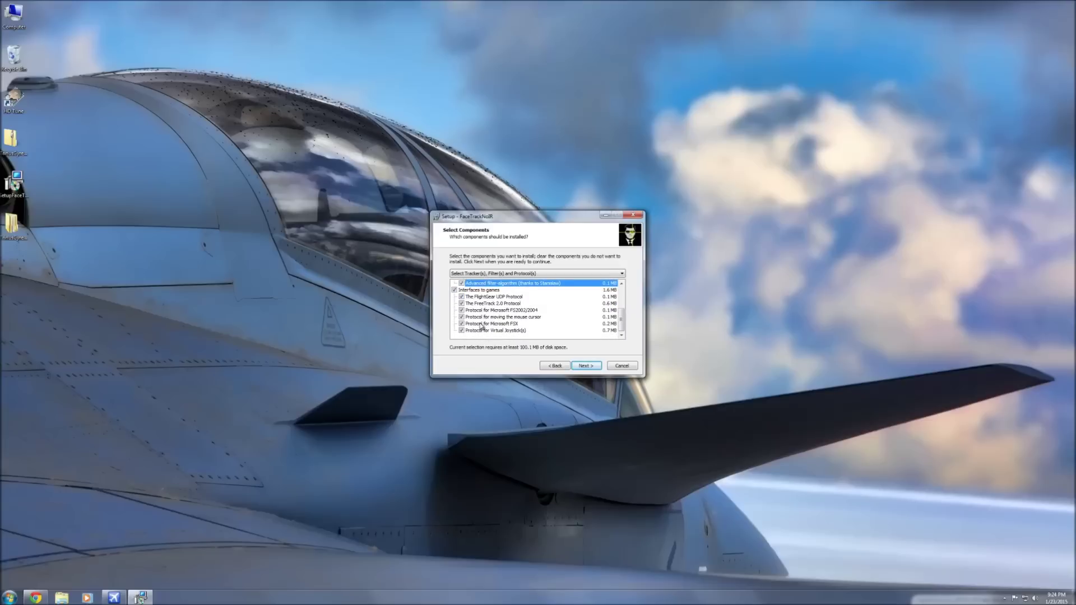
{"action": "left_click", "coordinate": [477, 296]}
{"action": "left_click", "coordinate": [477, 304]}
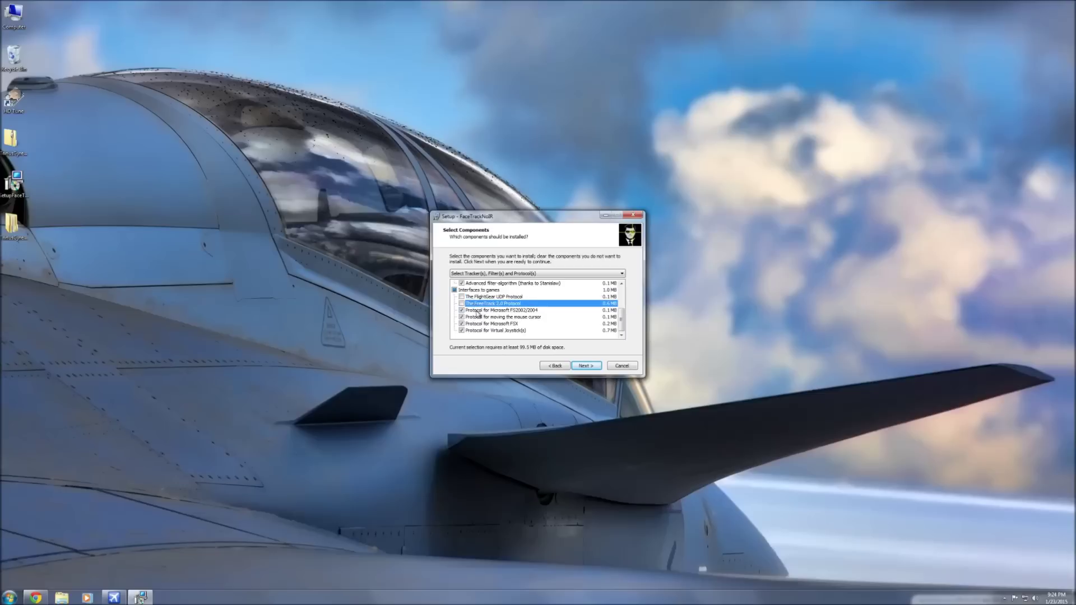
{"action": "left_click", "coordinate": [478, 311]}
{"action": "left_click", "coordinate": [480, 318]}
{"action": "left_click", "coordinate": [481, 331]}
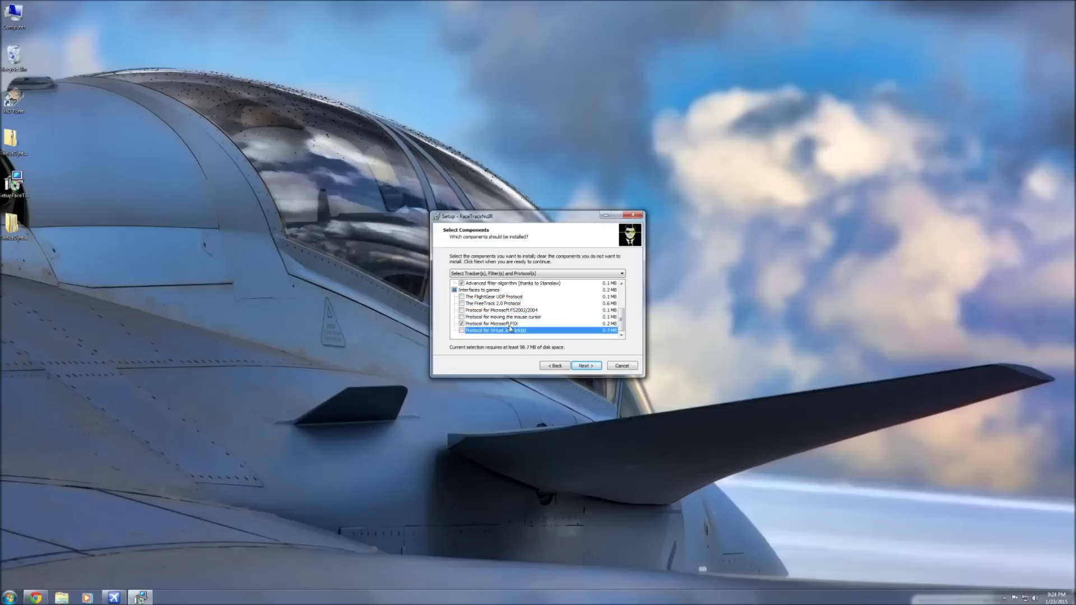
- Check the chosen tracker, filter and protocol once more and continue the setup with this component selection
{"action": "scroll", "coordinate": [509, 329], "scroll_direction": "up", "scroll_amount": 3}
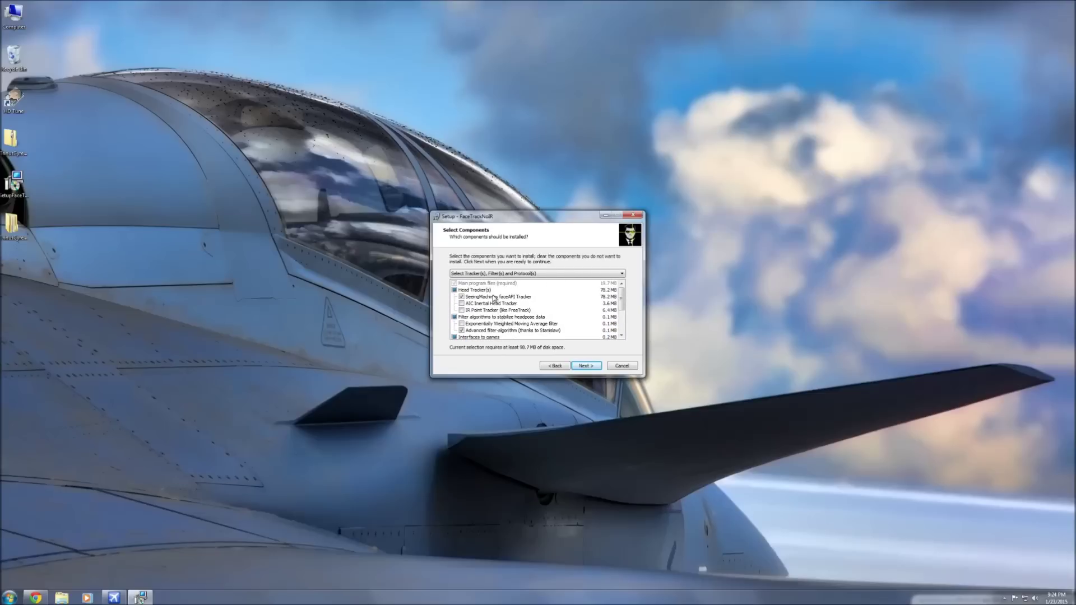
{"action": "scroll", "coordinate": [500, 301], "scroll_direction": "down", "scroll_amount": 1}
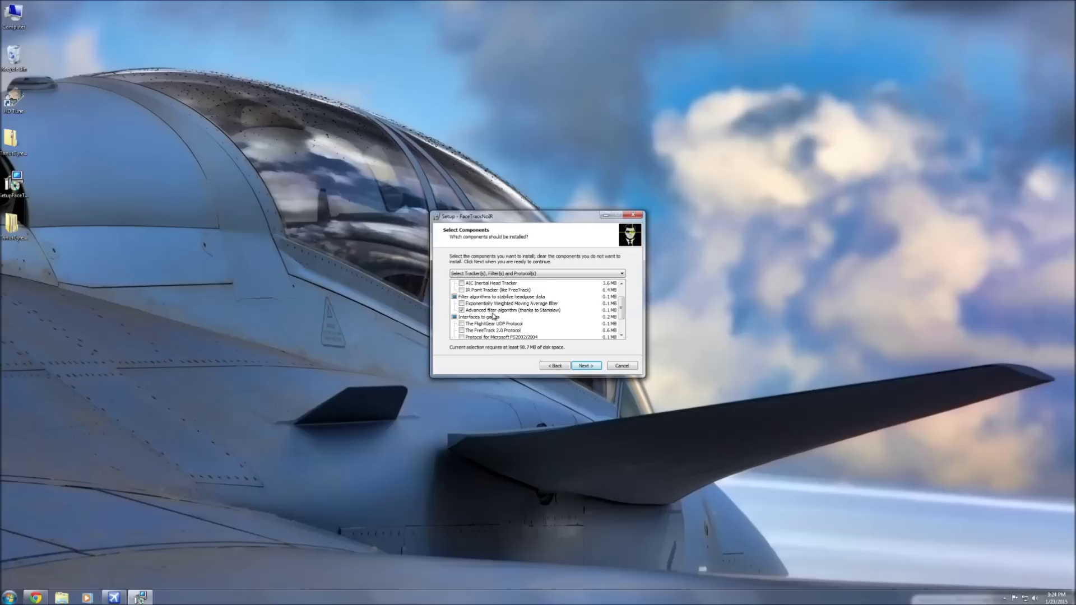
{"action": "scroll", "coordinate": [496, 316], "scroll_direction": "down", "scroll_amount": 2}
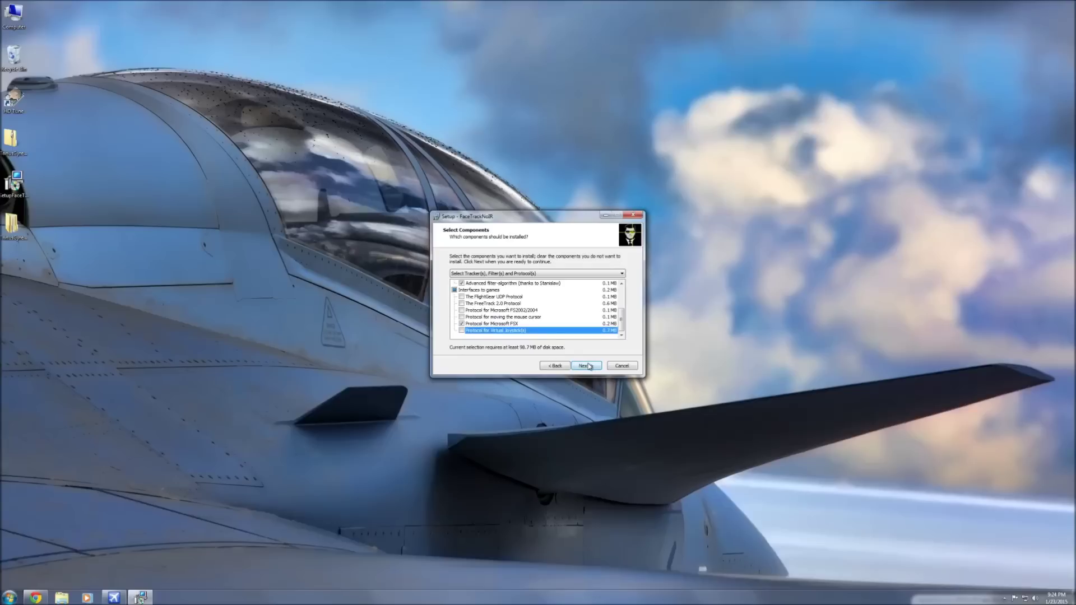
{"action": "left_click", "coordinate": [590, 367]}
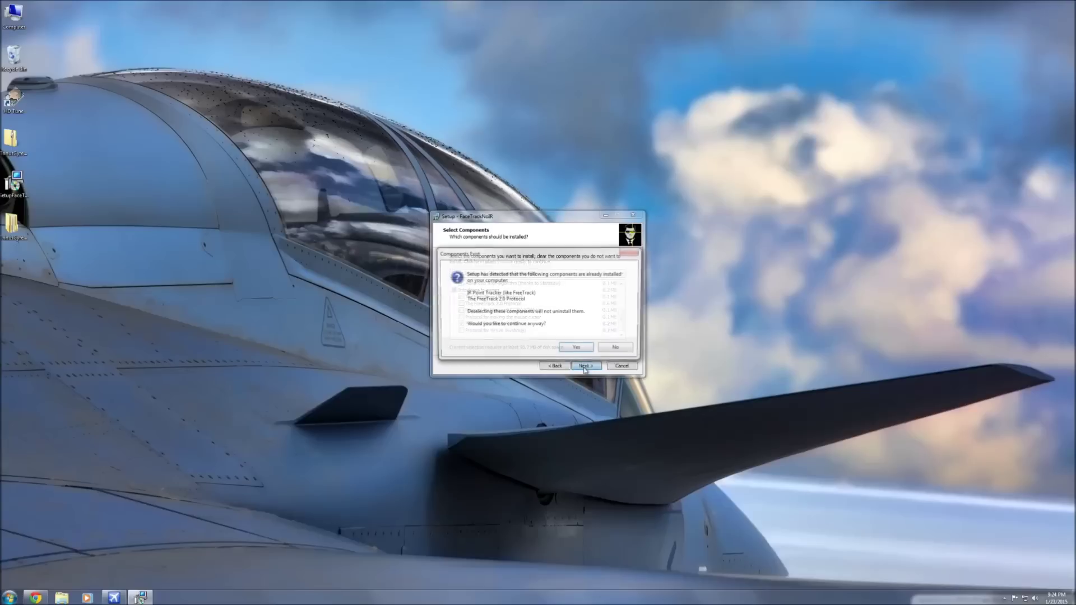
- Accept the existing-components notice, keep the default Start Menu folder FaceTrackNoIR, install the program and finish the setup
{"action": "left_click", "coordinate": [581, 349]}
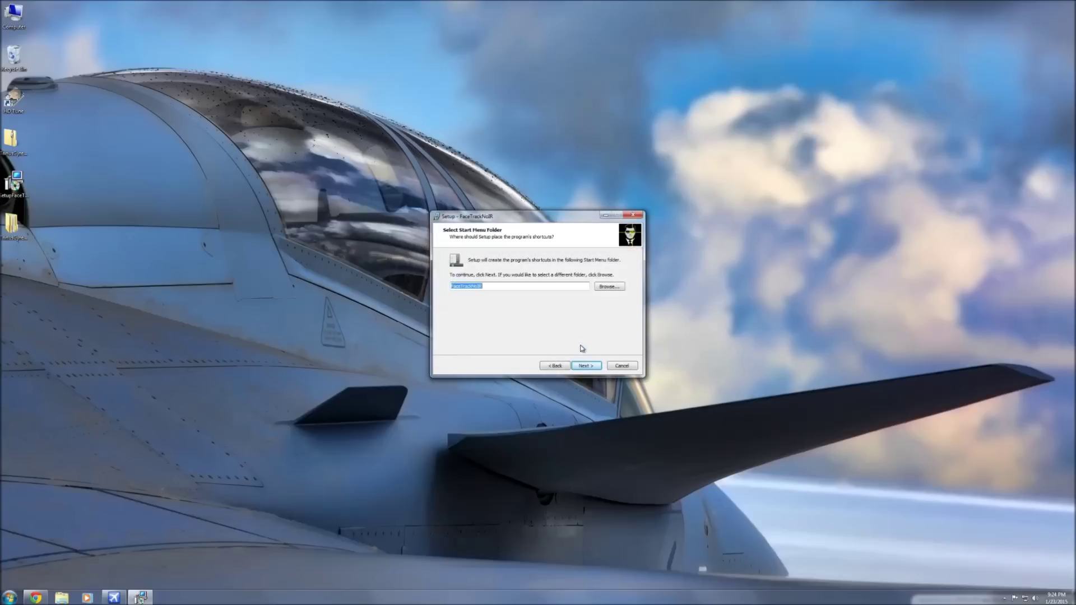
{"action": "left_click", "coordinate": [590, 366]}
{"action": "left_click", "coordinate": [591, 366]}
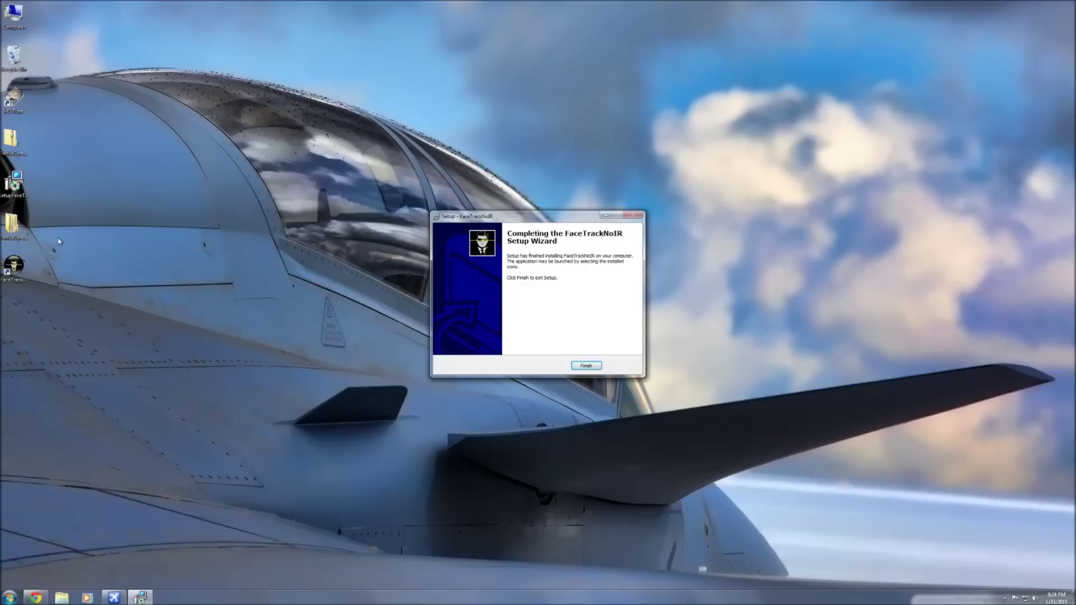
{"action": "left_click", "coordinate": [596, 366]}
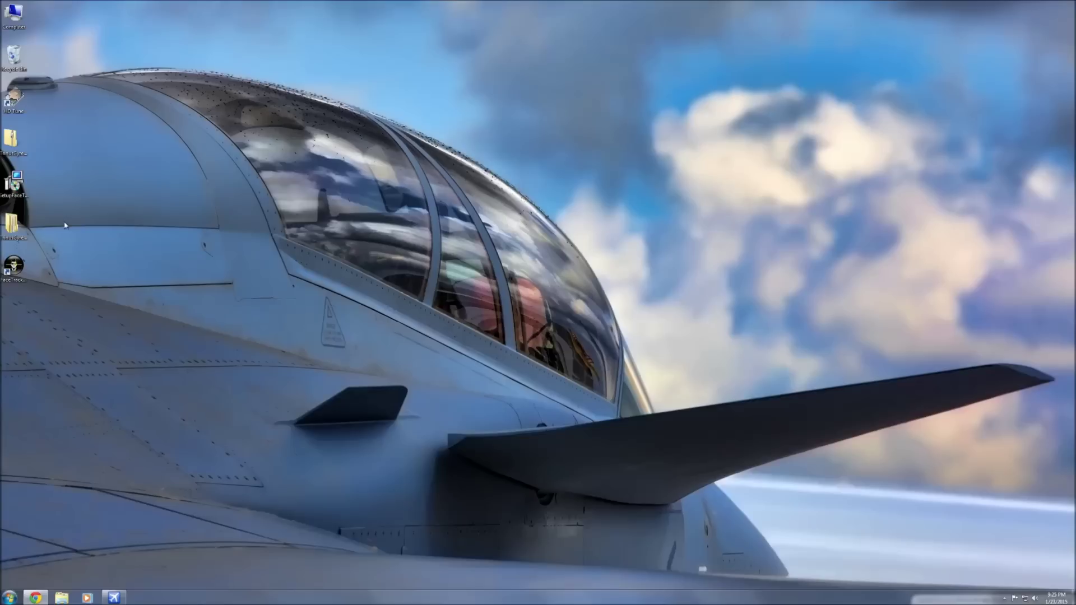
- Launch TGServer from the extracted TrinusGyreServer folder, place its window in the lower part of the desktop and close the folder
{"action": "left_click", "coordinate": [10, 227]}
{"action": "double_click", "coordinate": [9, 231]}
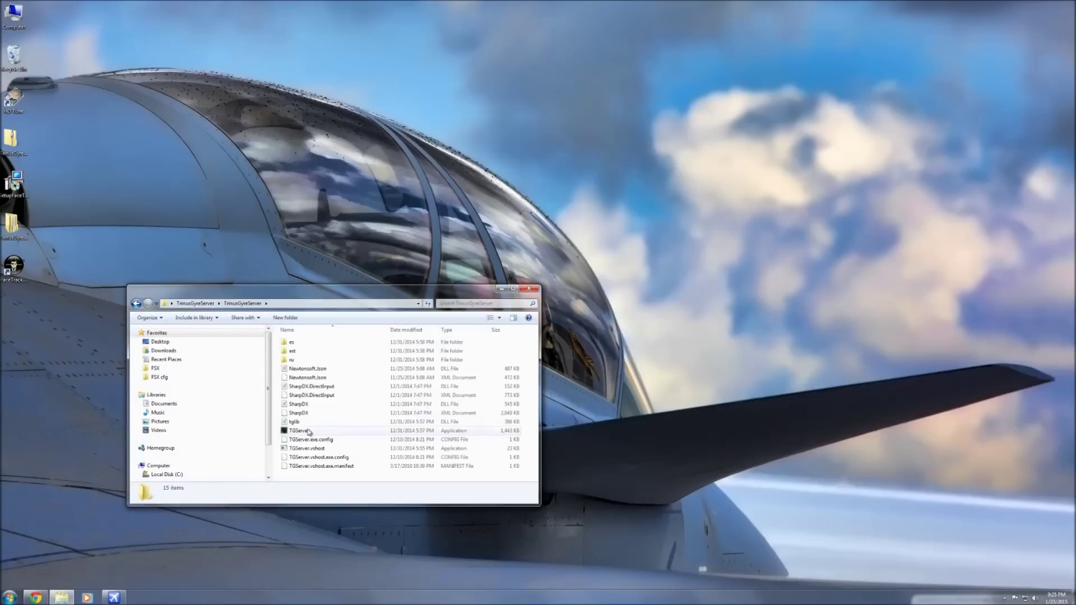
{"action": "left_click", "coordinate": [307, 433]}
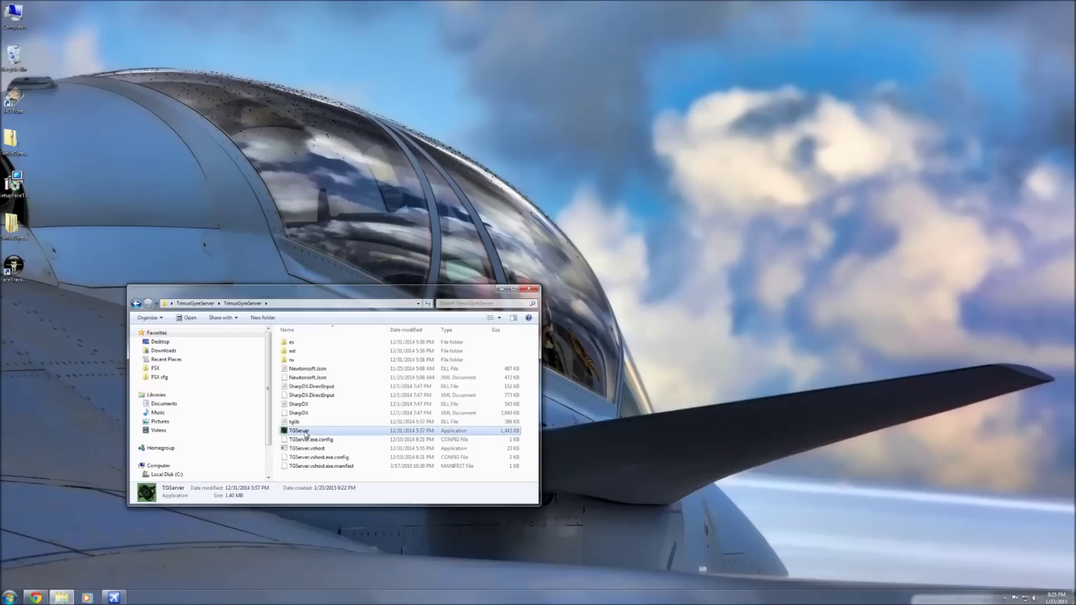
{"action": "double_click", "coordinate": [306, 432]}
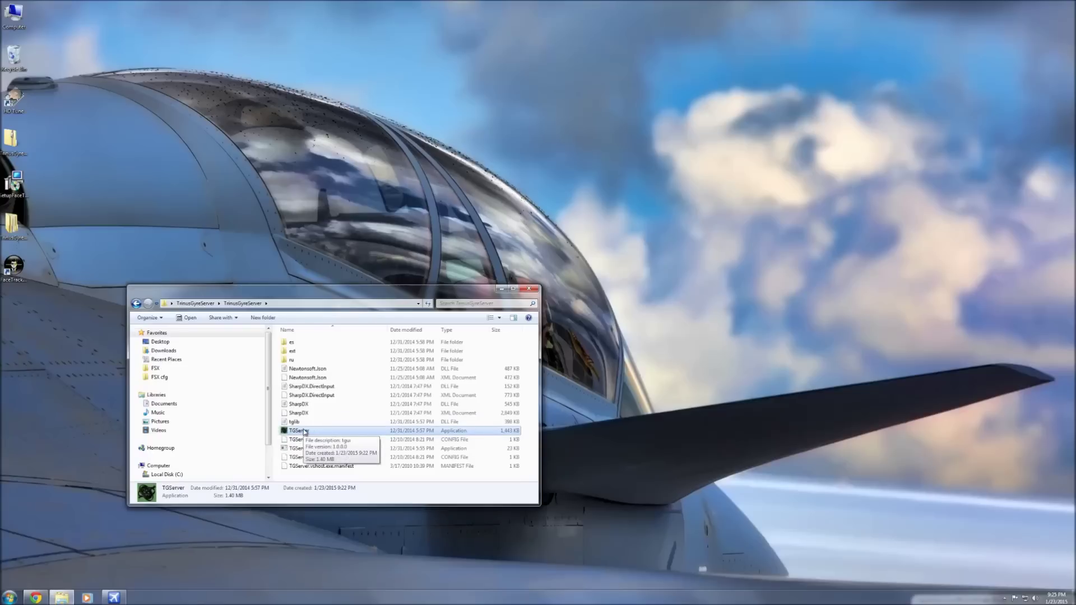
{"action": "left_click_drag", "start_coordinate": [252, 99], "coordinate": [217, 363]}
{"action": "left_click", "coordinate": [530, 289]}
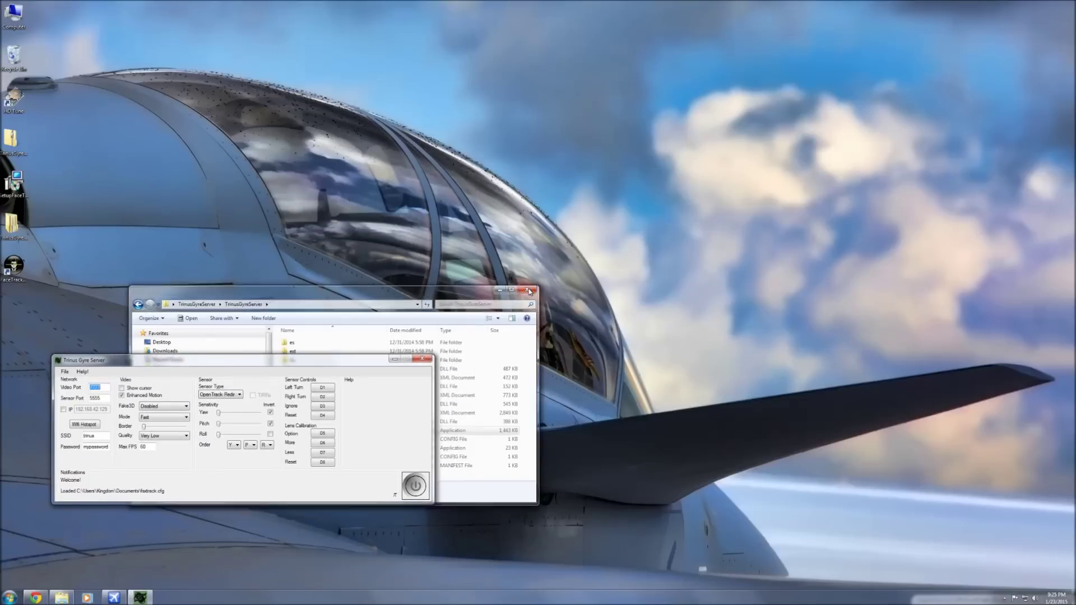
- Launch FaceTrackNoIR, place its window above the Trinus Gyre Server and set the main tracker source to FaceTrackNoIR UDP
{"action": "double_click", "coordinate": [22, 271]}
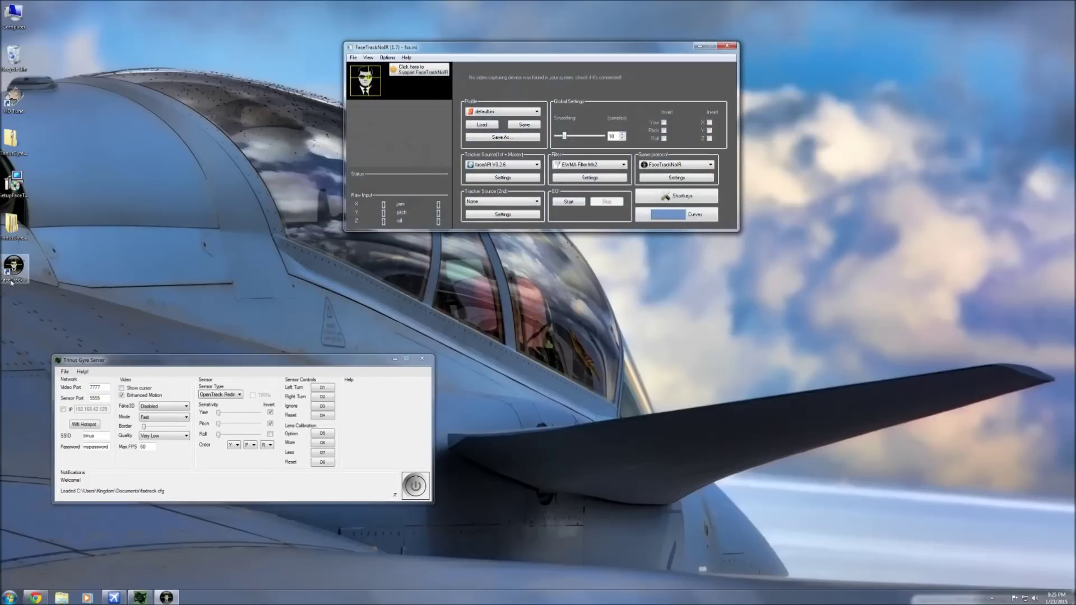
{"action": "left_click_drag", "start_coordinate": [476, 47], "coordinate": [201, 54]}
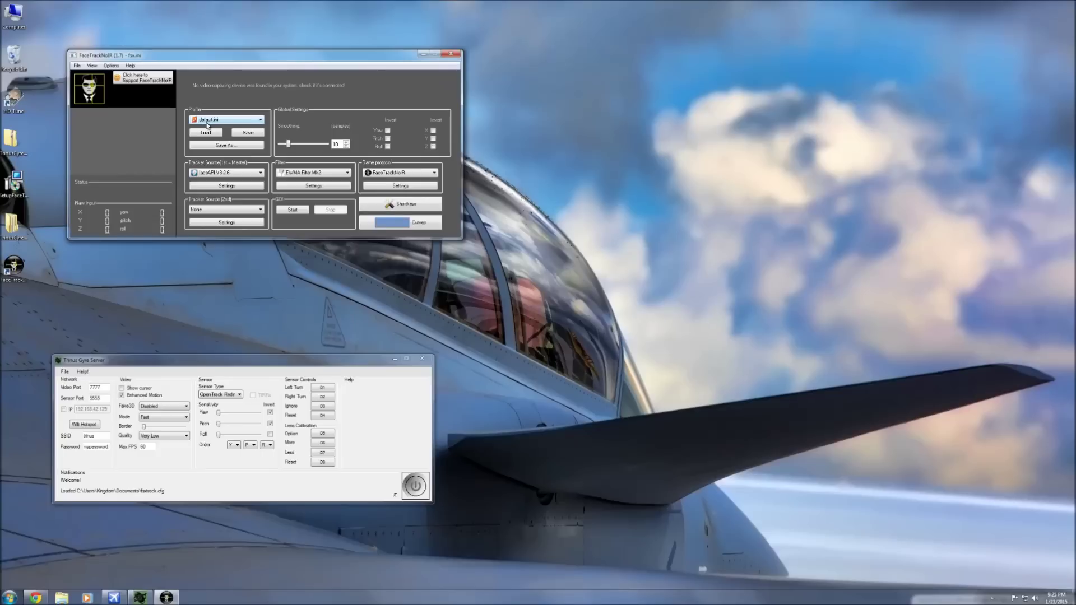
{"action": "left_click", "coordinate": [231, 173]}
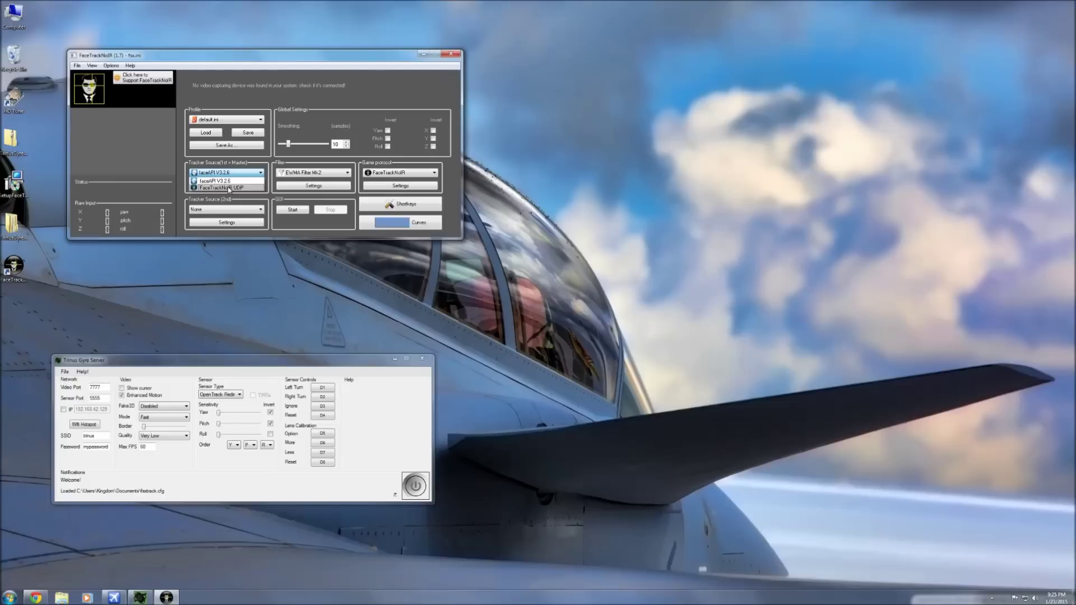
{"action": "left_click", "coordinate": [224, 188]}
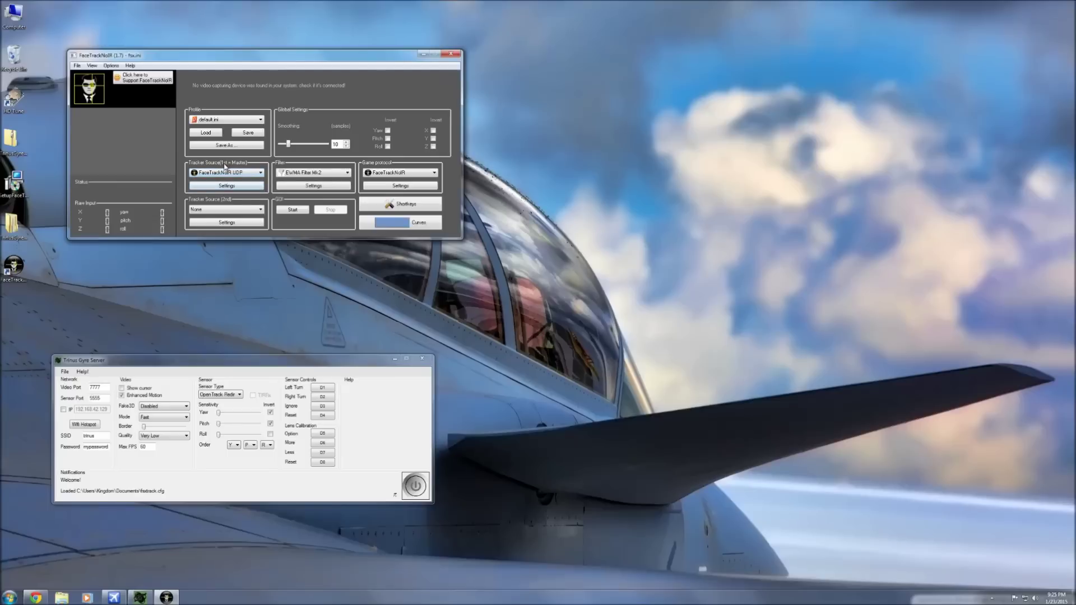
- Choose Accela Filter Mk2 as the filter and FSX SimConnect as the game protocol
{"action": "left_click", "coordinate": [303, 174]}
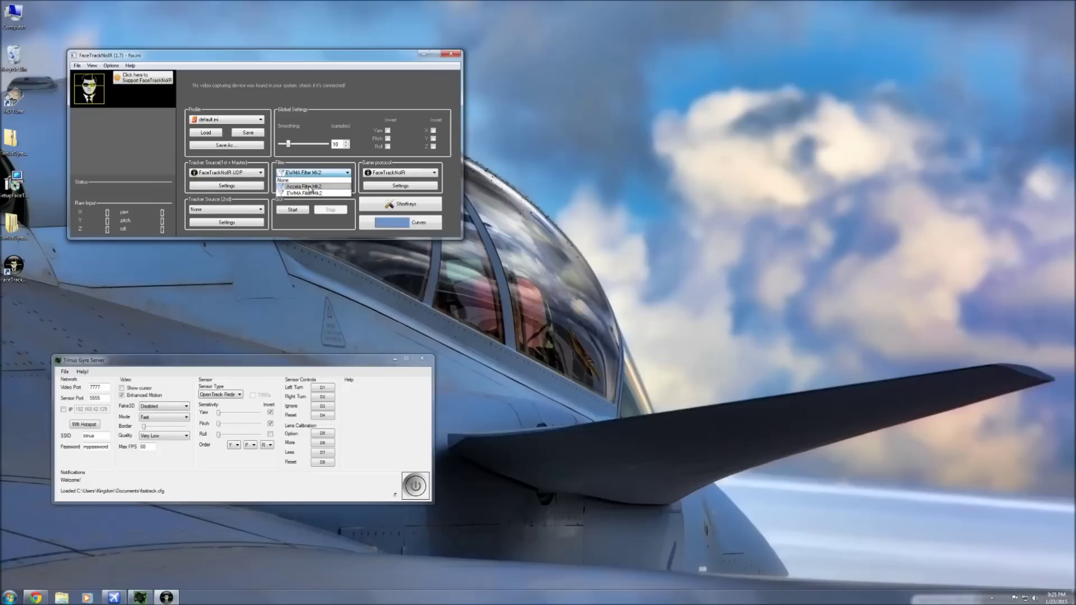
{"action": "left_click", "coordinate": [312, 187]}
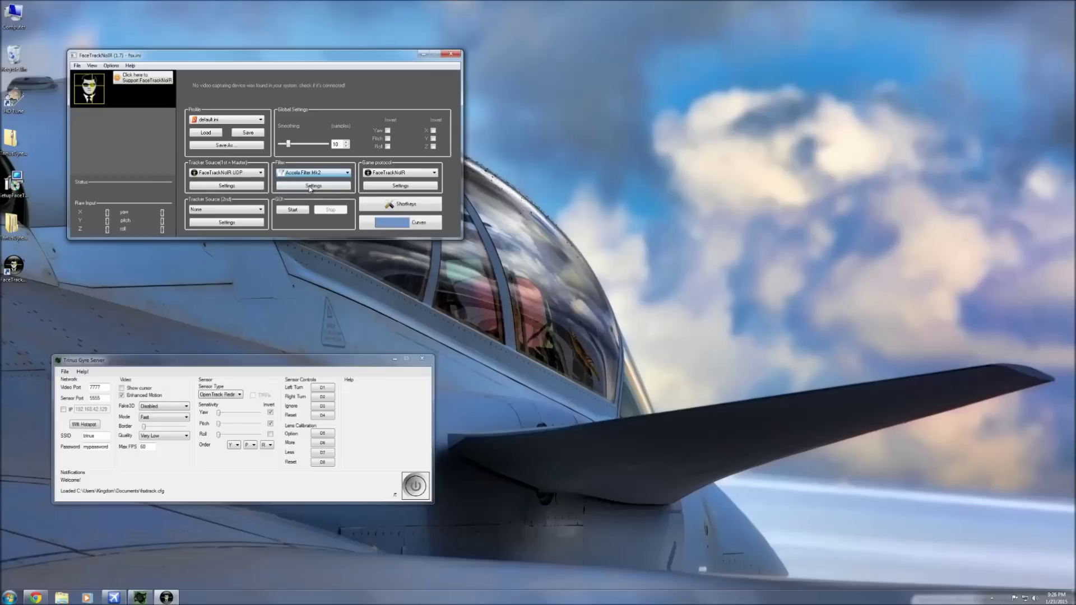
{"action": "left_click", "coordinate": [395, 174]}
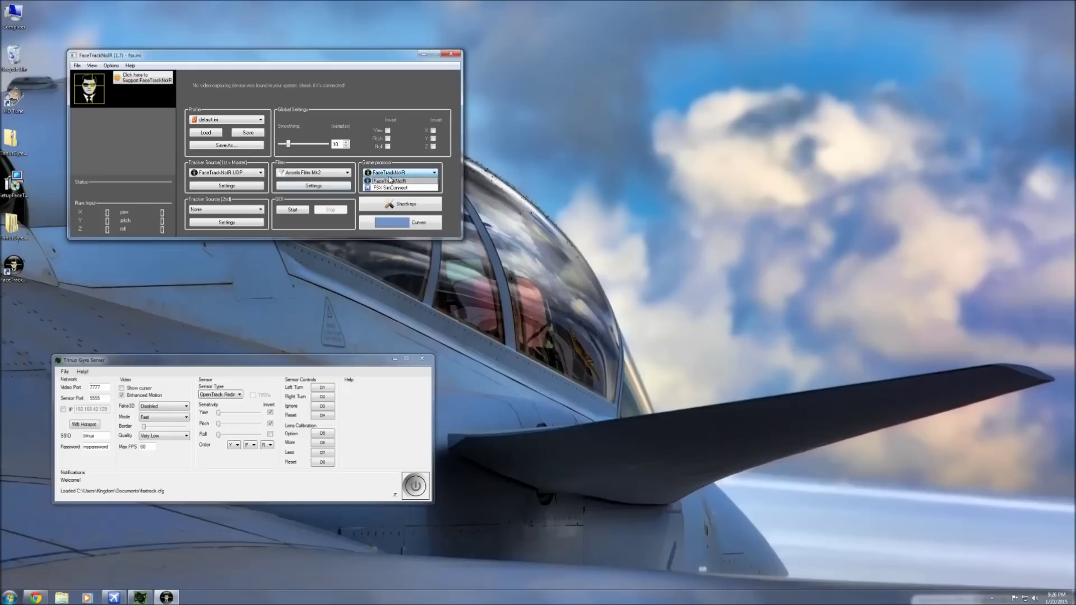
{"action": "left_click", "coordinate": [386, 188]}
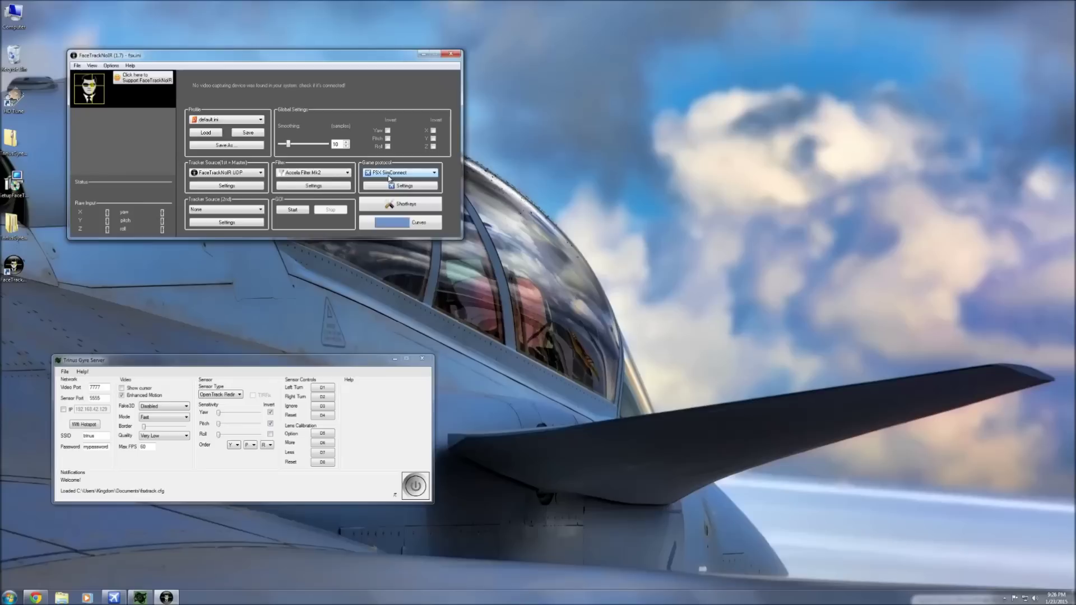
- Set the port number of the FaceTrackNoIR UDP tracker to 5556 and apply its settings
{"action": "left_click", "coordinate": [243, 186]}
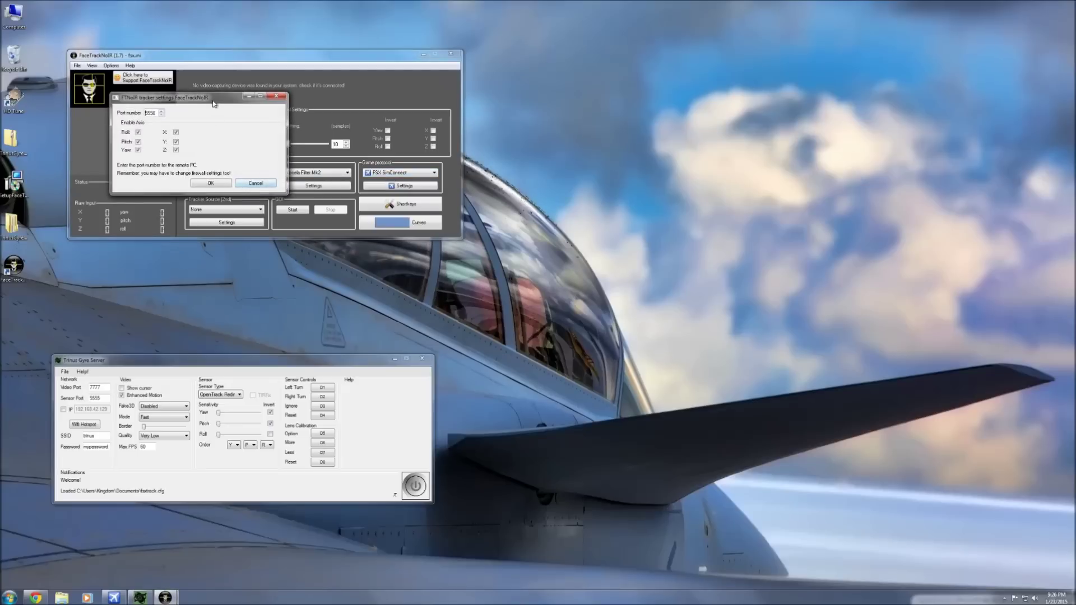
{"action": "left_click", "coordinate": [242, 184]}
{"action": "left_click", "coordinate": [242, 185]}
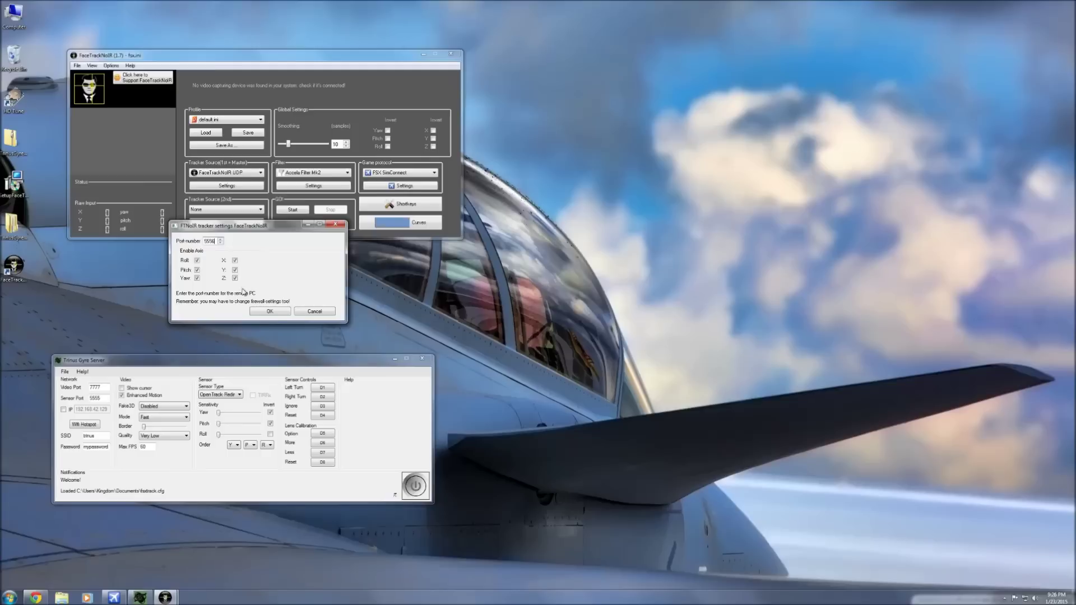
{"action": "left_click", "coordinate": [271, 311]}
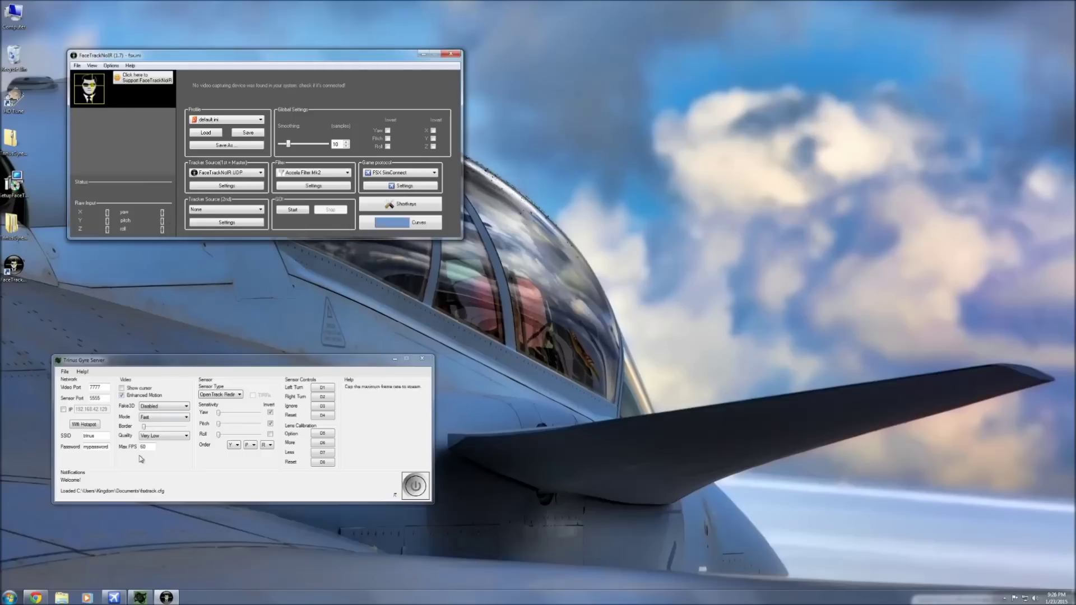
- Set the sensor type in the Trinus Gyre Server to OpenTrack Redirect
{"action": "mouse_move", "coordinate": [191, 471]}
{"action": "mouse_move", "coordinate": [118, 468]}
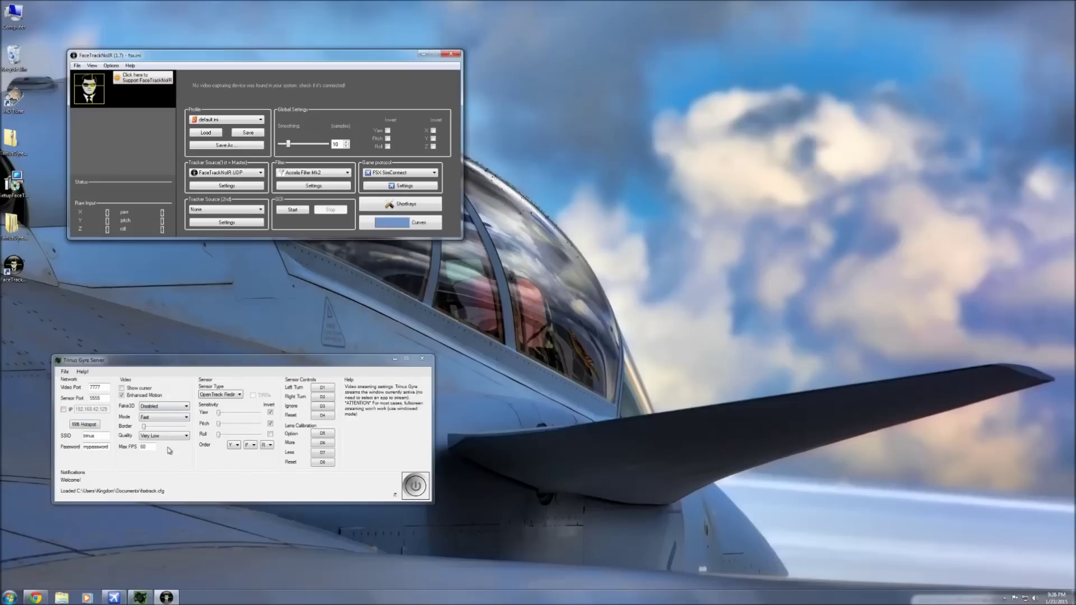
{"action": "mouse_move", "coordinate": [213, 405]}
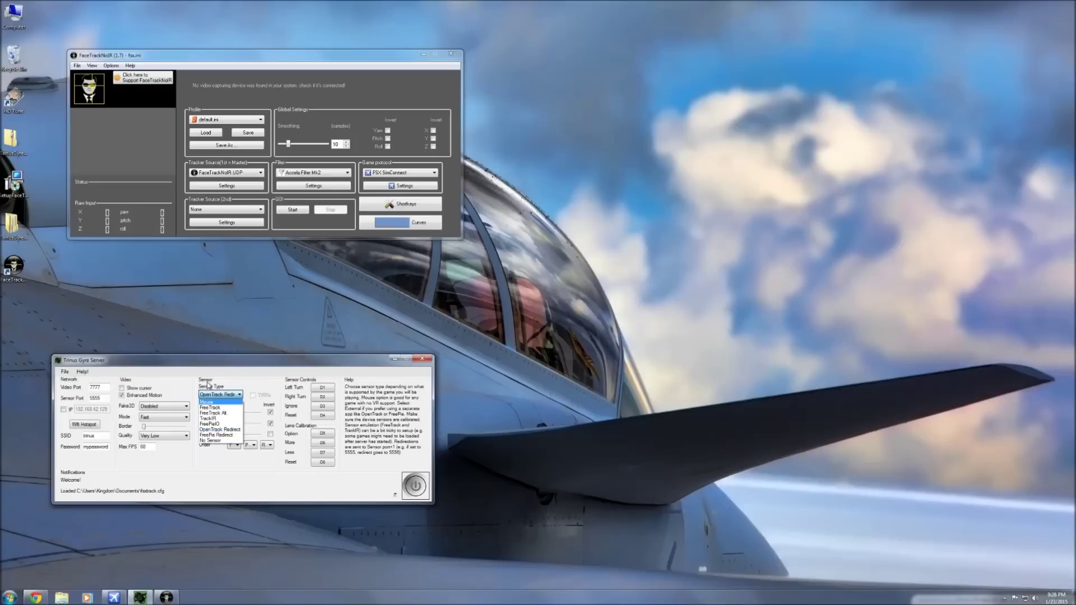
{"action": "left_click", "coordinate": [233, 430]}
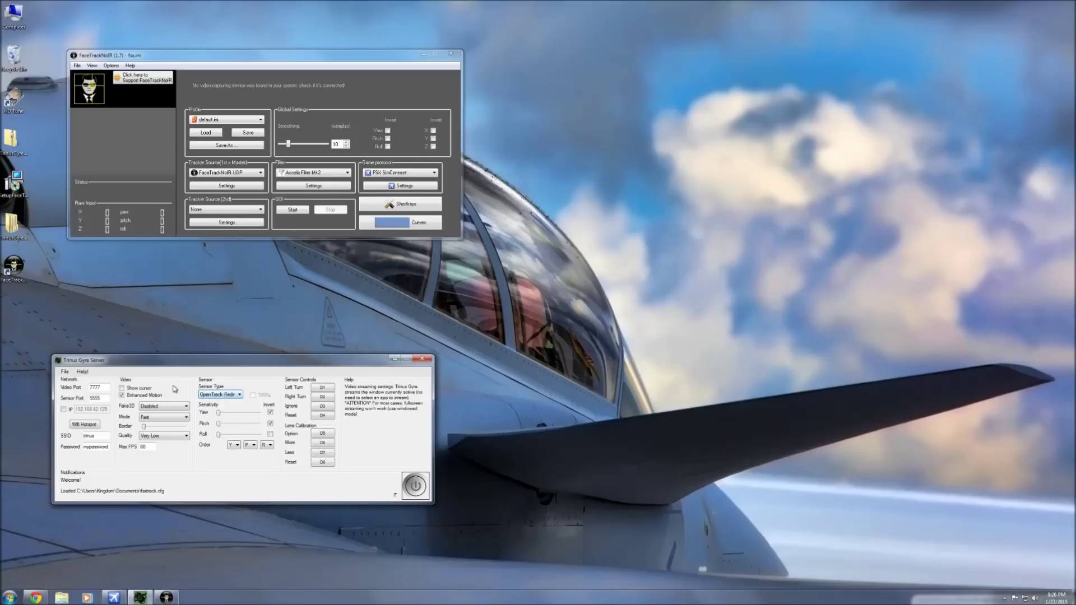
- Switch to Chrome to view the ColorCross Universal Virtual Reality 3D glasses product page, then return to the Trinus Gyre Server
{"action": "left_click", "coordinate": [152, 409]}
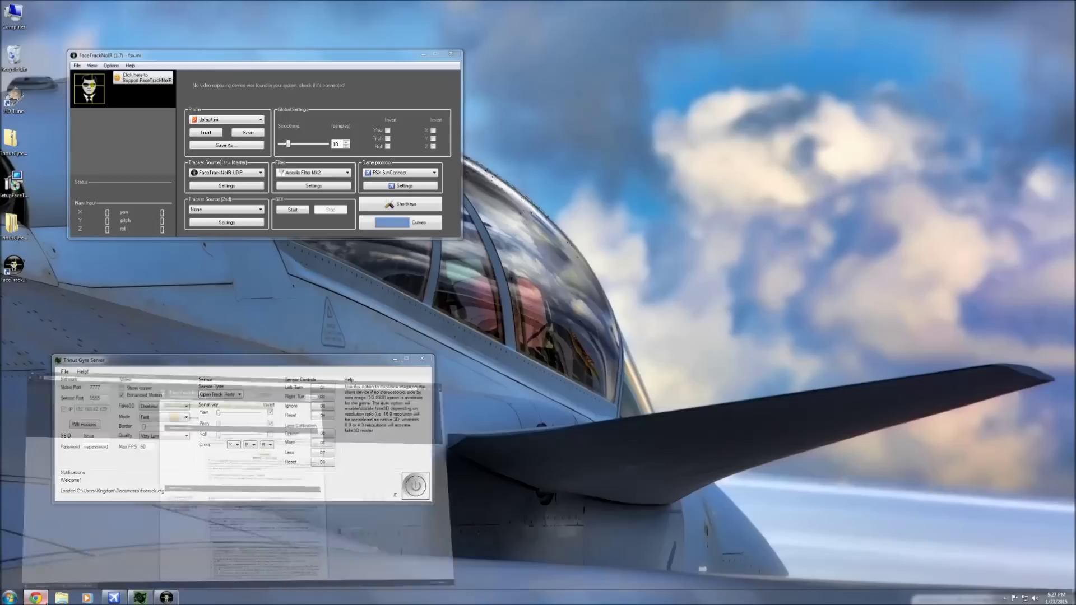
{"action": "left_click", "coordinate": [34, 600]}
{"action": "left_click", "coordinate": [259, 3]}
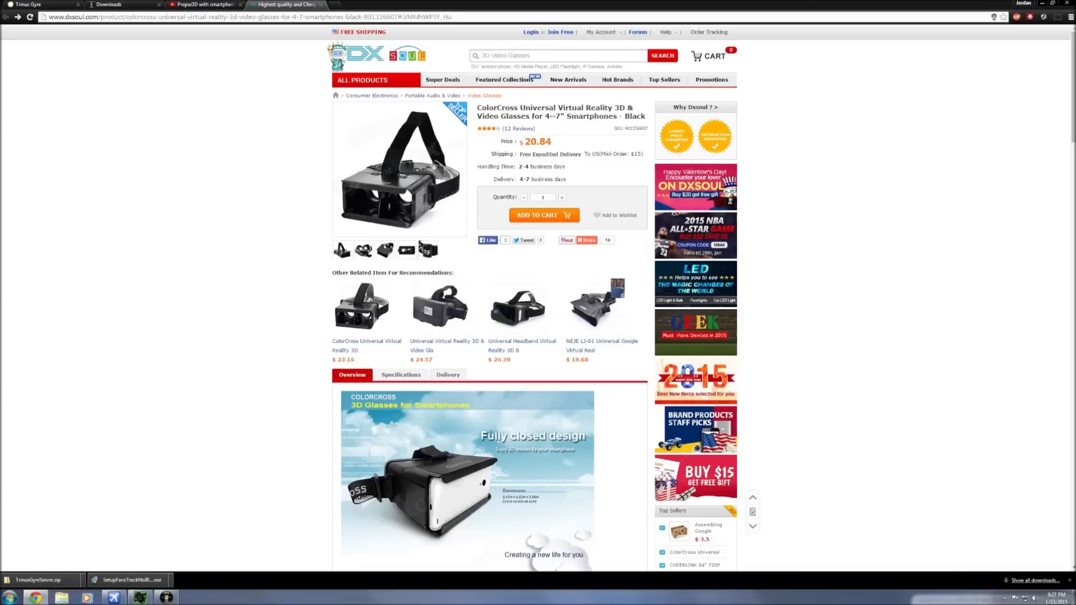
{"action": "left_click", "coordinate": [1042, 3]}
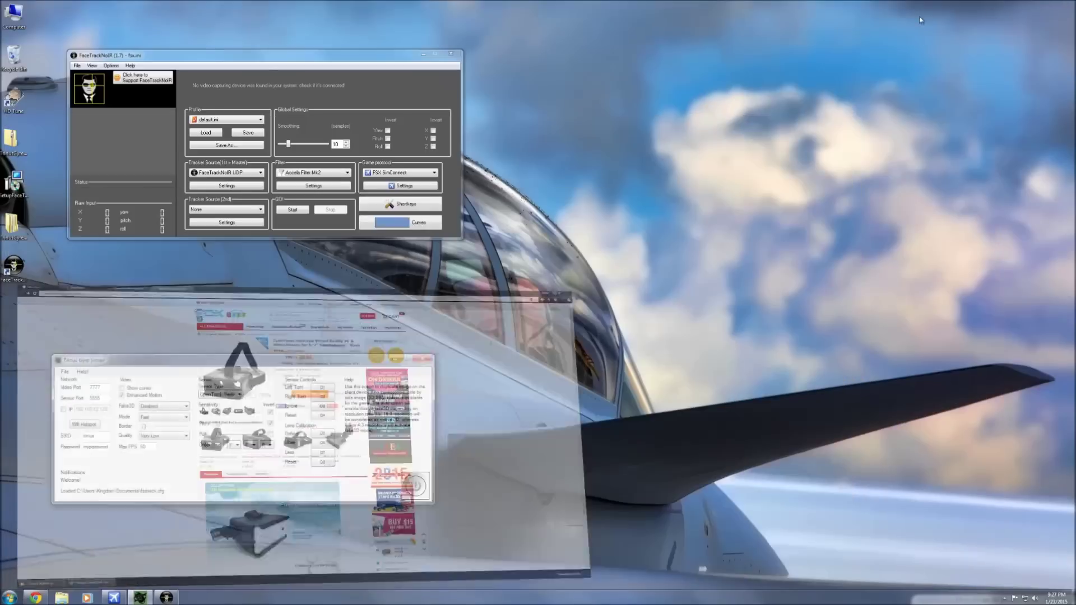
- Review the video stream options, keeping Fake3D on Disabled, the mode on Fast and the quality on Very Low
{"action": "left_click", "coordinate": [155, 406]}
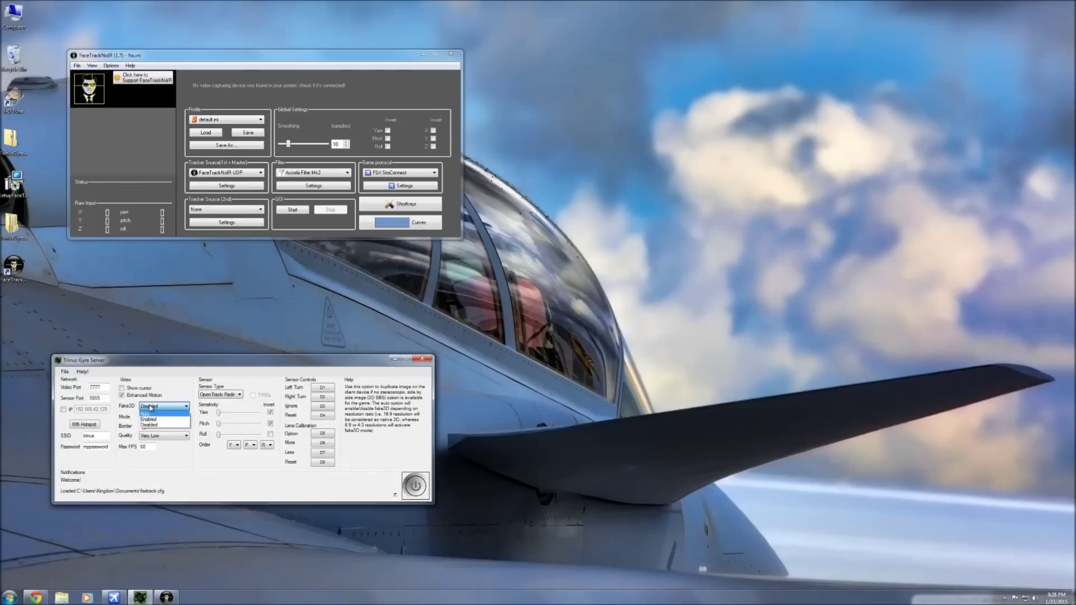
{"action": "left_click", "coordinate": [151, 407]}
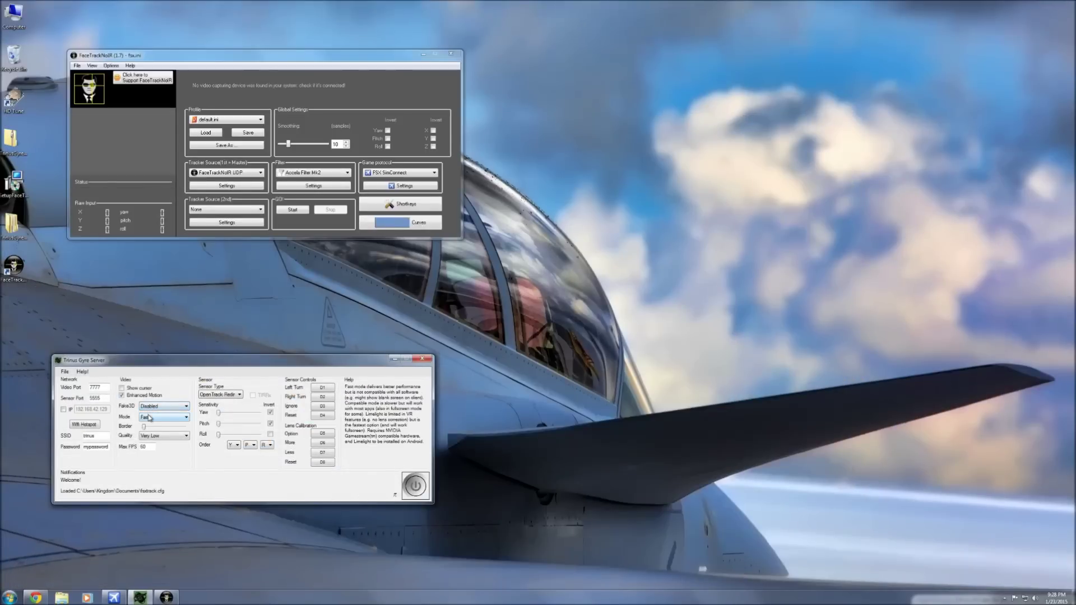
{"action": "left_click", "coordinate": [150, 418]}
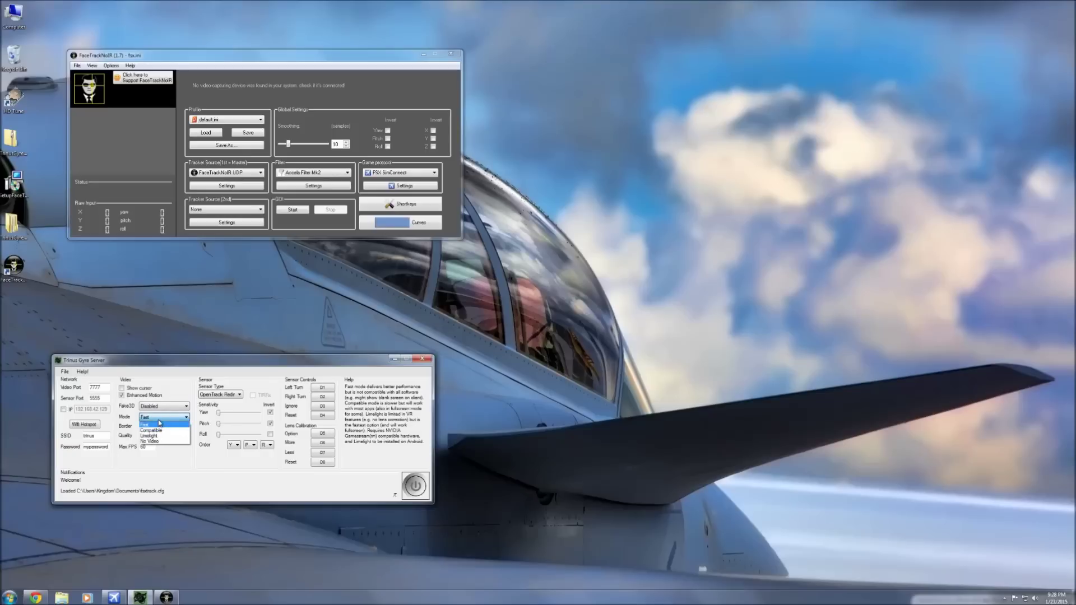
{"action": "left_click", "coordinate": [160, 424]}
{"action": "mouse_move", "coordinate": [157, 440]}
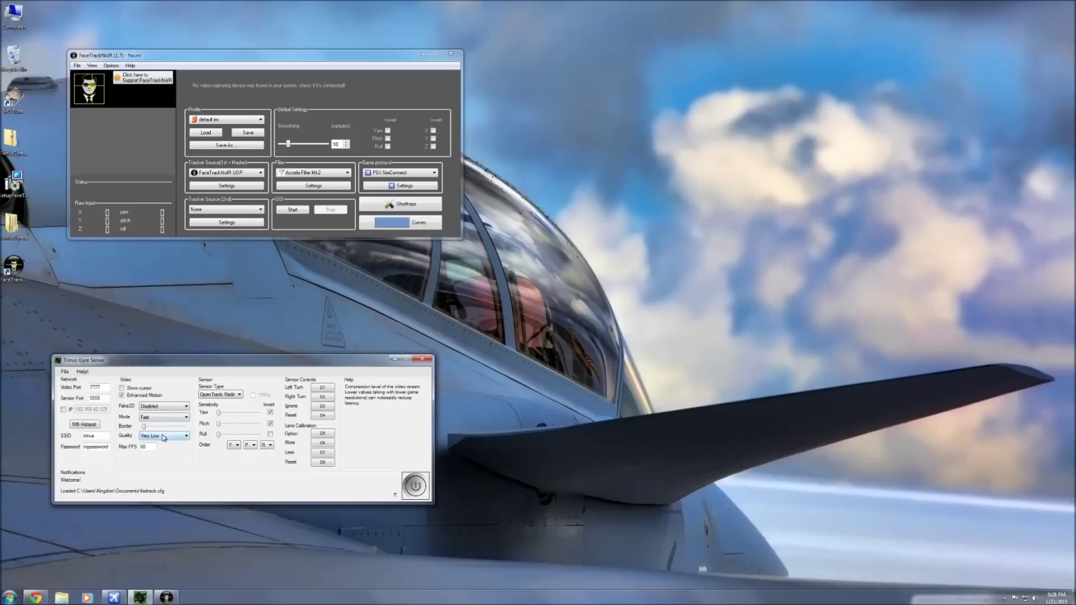
{"action": "mouse_move", "coordinate": [170, 406]}
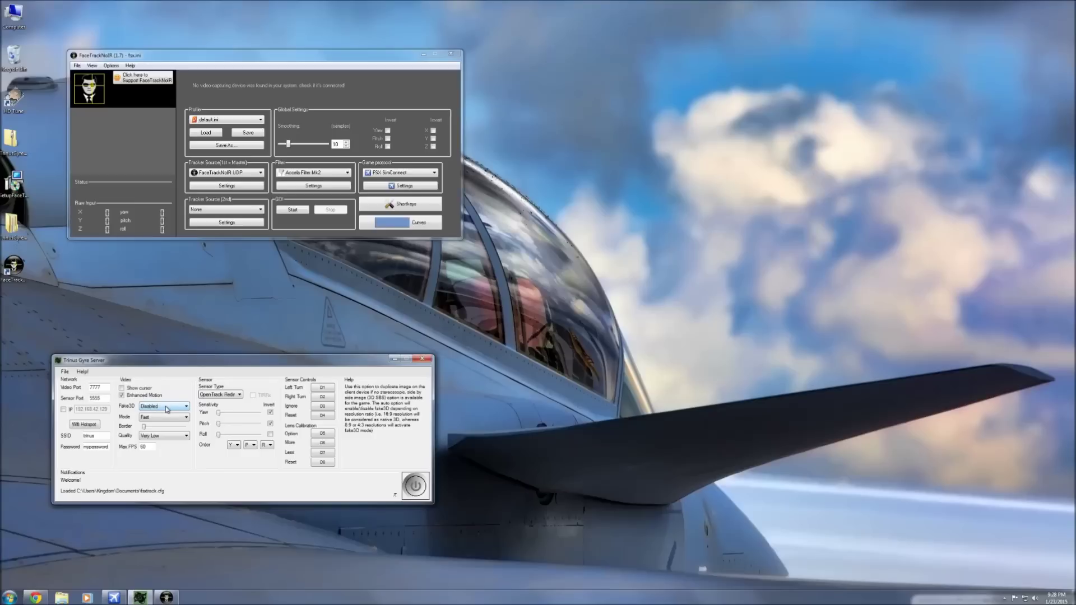
{"action": "left_click", "coordinate": [157, 436]}
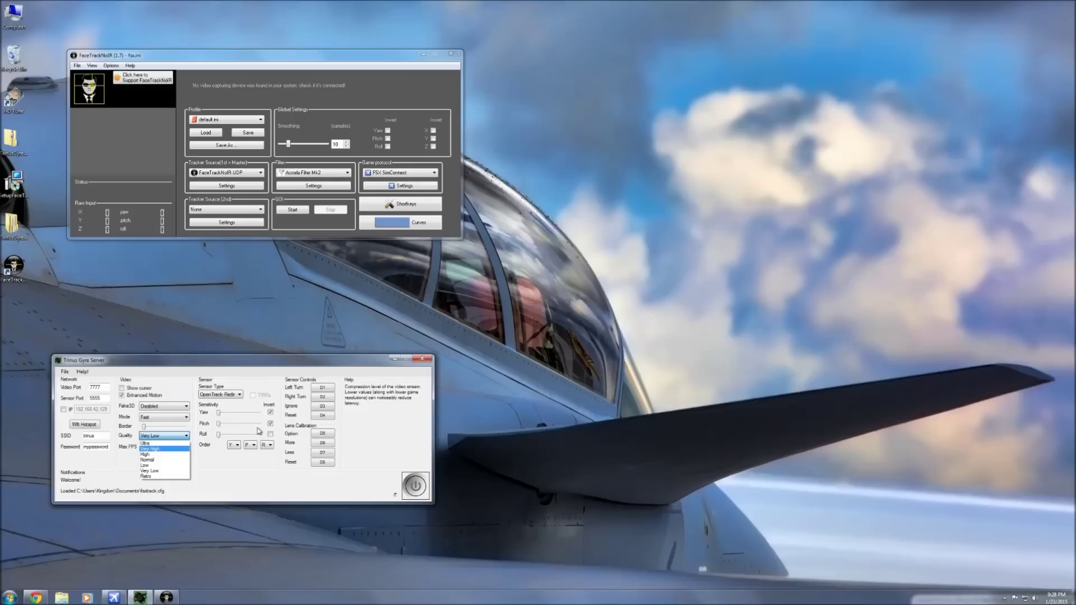
{"action": "left_click", "coordinate": [214, 477]}
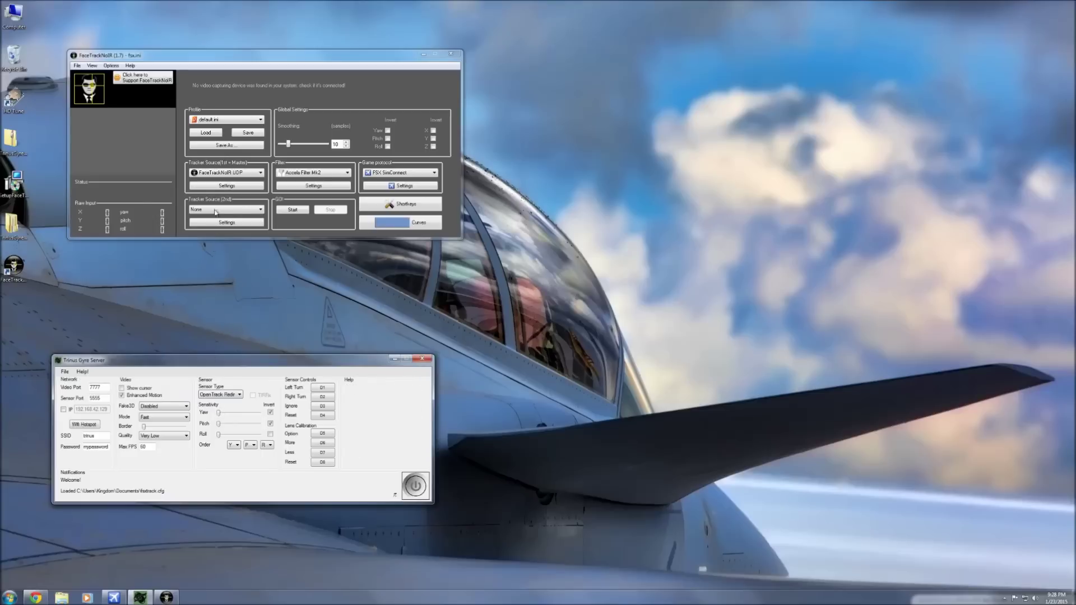
- Start tracking in FaceTrackNoIR and start the Trinus Gyre Server, allowing both through Windows Firewall on private networks
{"action": "left_click", "coordinate": [291, 211]}
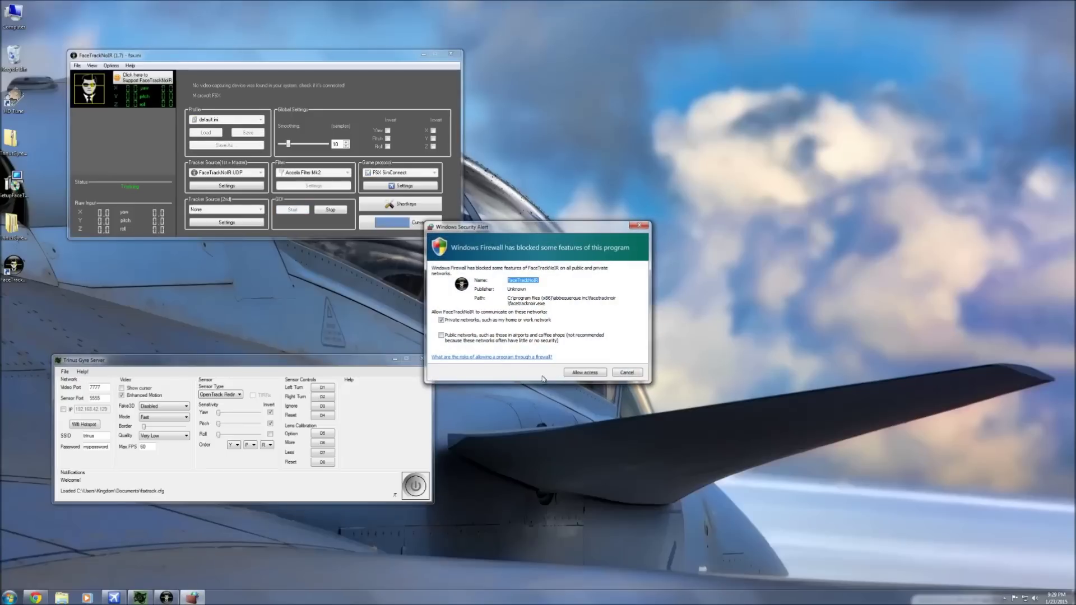
{"action": "left_click", "coordinate": [582, 373]}
{"action": "mouse_move", "coordinate": [421, 485]}
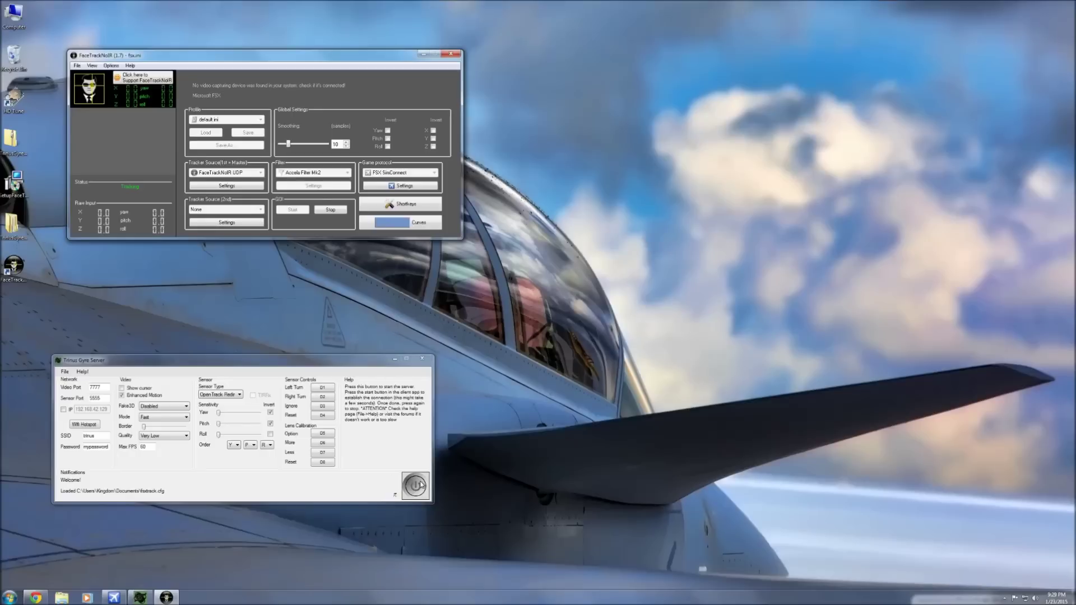
{"action": "left_click", "coordinate": [420, 485]}
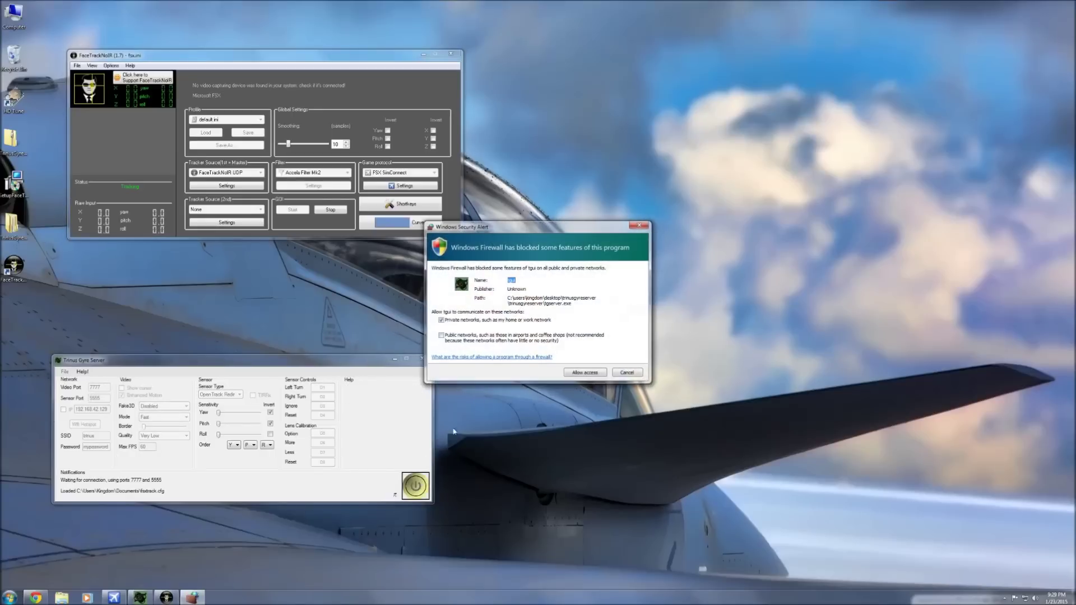
{"action": "left_click", "coordinate": [572, 372]}
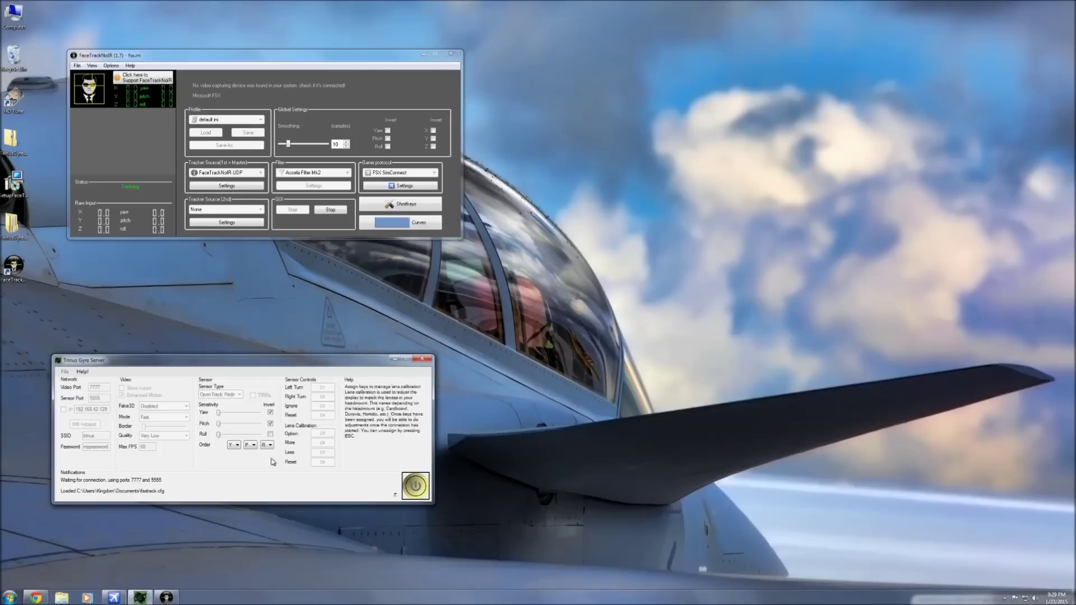
- Switch to Chrome, open the Help page of the Trinus Gyre website and open its "Updated guide for Trinus Gyre" video
{"action": "left_click", "coordinate": [35, 598]}
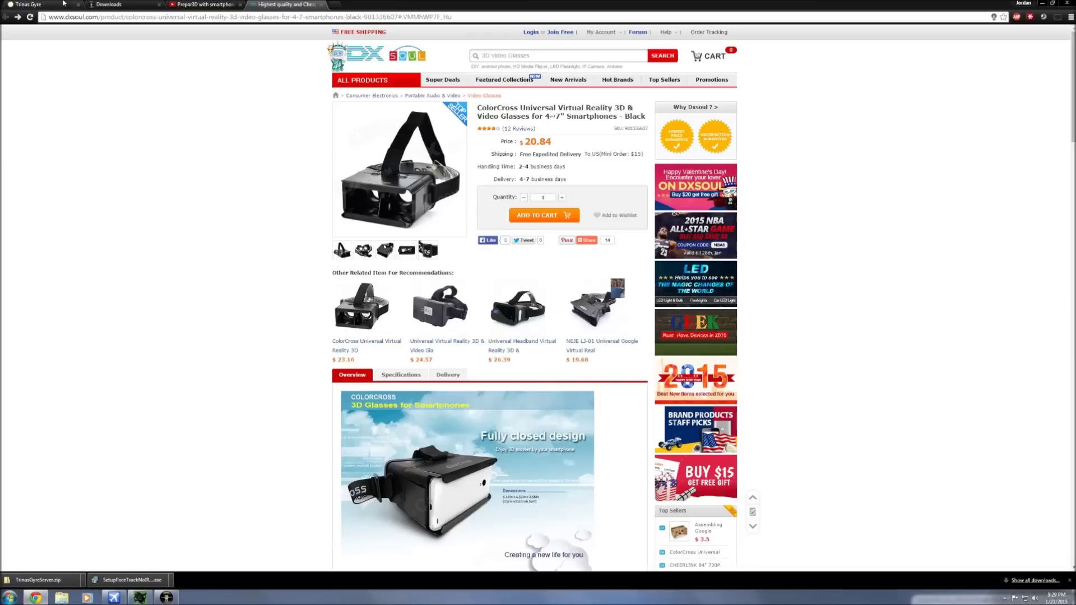
{"action": "left_click", "coordinate": [33, 5]}
{"action": "scroll", "coordinate": [684, 222], "scroll_direction": "down", "scroll_amount": 10}
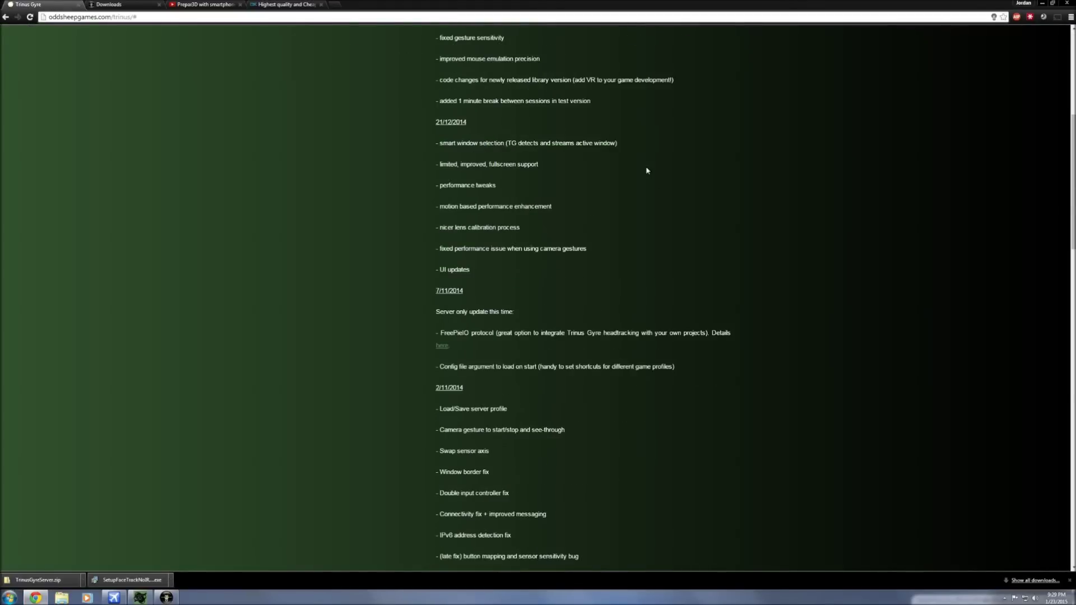
{"action": "scroll", "coordinate": [646, 168], "scroll_direction": "up", "scroll_amount": 6}
{"action": "left_click", "coordinate": [478, 55]}
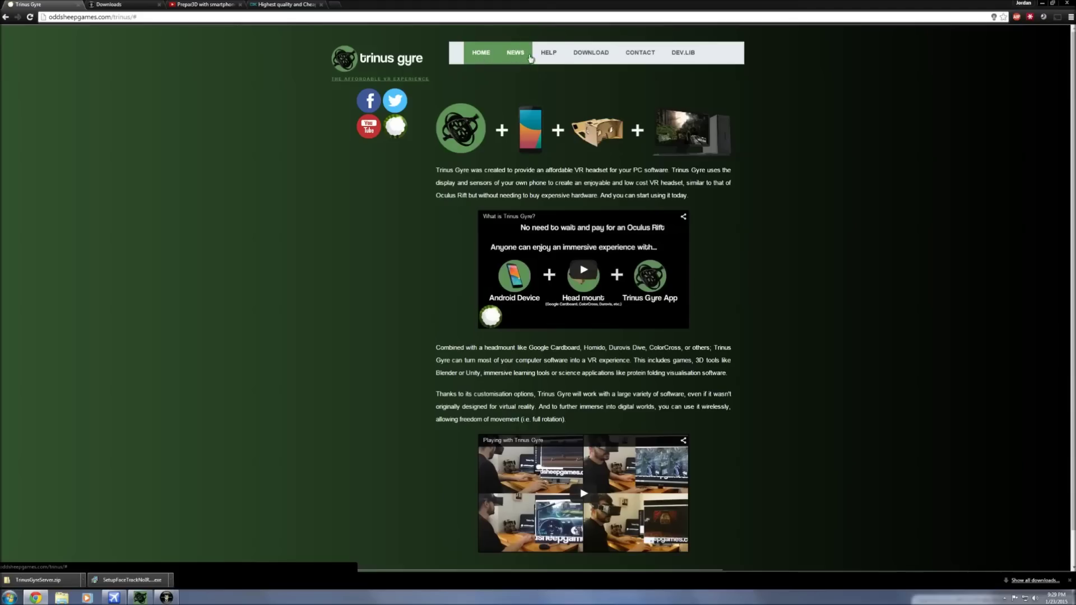
{"action": "scroll", "coordinate": [754, 328], "scroll_direction": "down", "scroll_amount": 1}
{"action": "scroll", "coordinate": [754, 328], "scroll_direction": "up", "scroll_amount": 1}
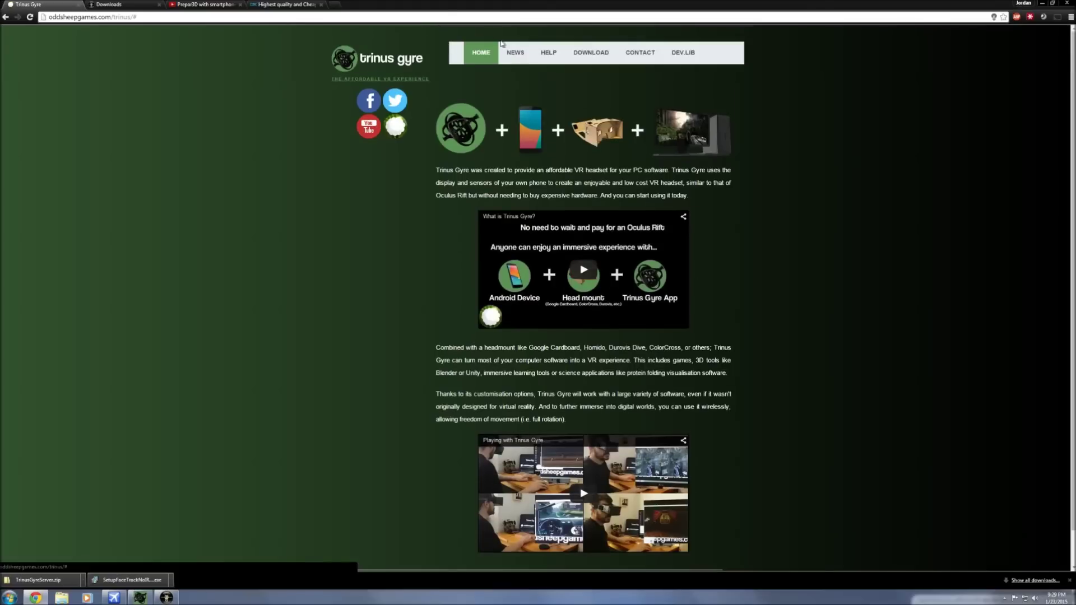
{"action": "left_click", "coordinate": [548, 54]}
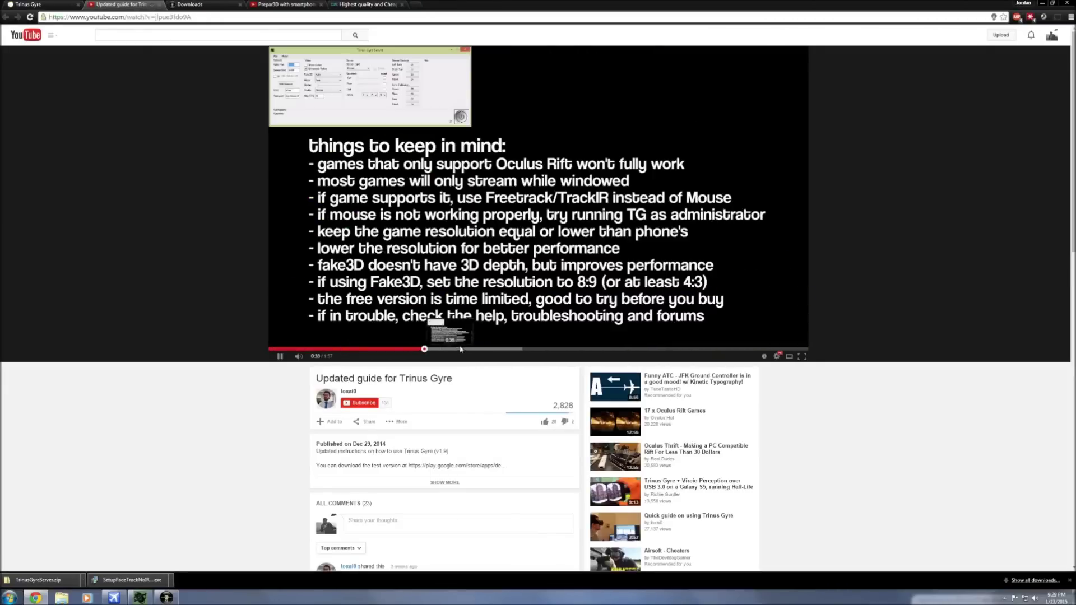
- Skip through the guide video to the USB connection instructions, pause there, then close the video page and minimize the browser
{"action": "left_click", "coordinate": [533, 349]}
{"action": "left_click", "coordinate": [603, 349]}
{"action": "left_click", "coordinate": [546, 349]}
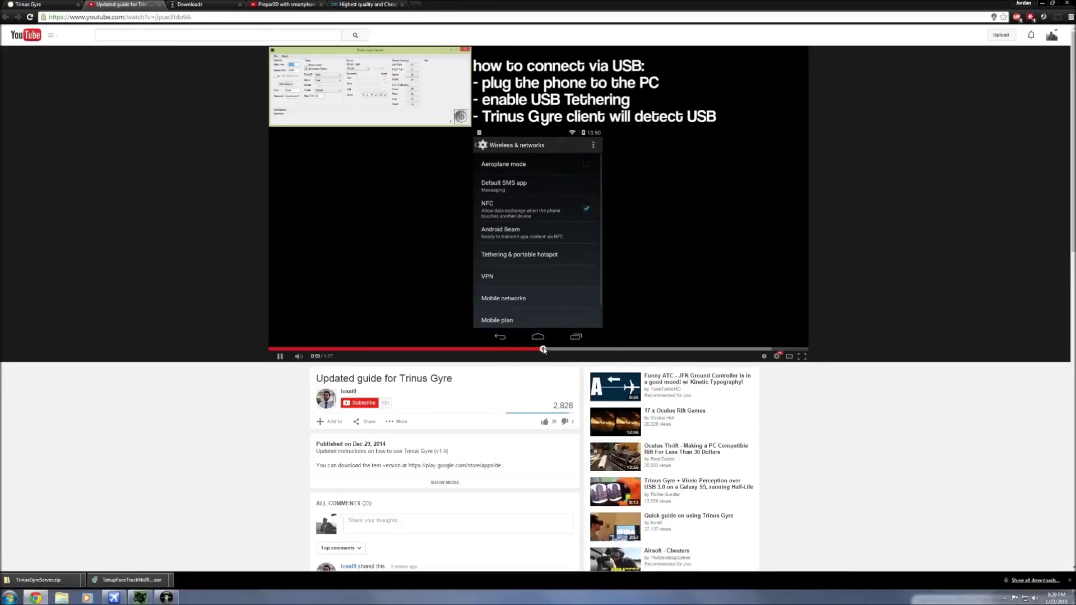
{"action": "left_click", "coordinate": [547, 321]}
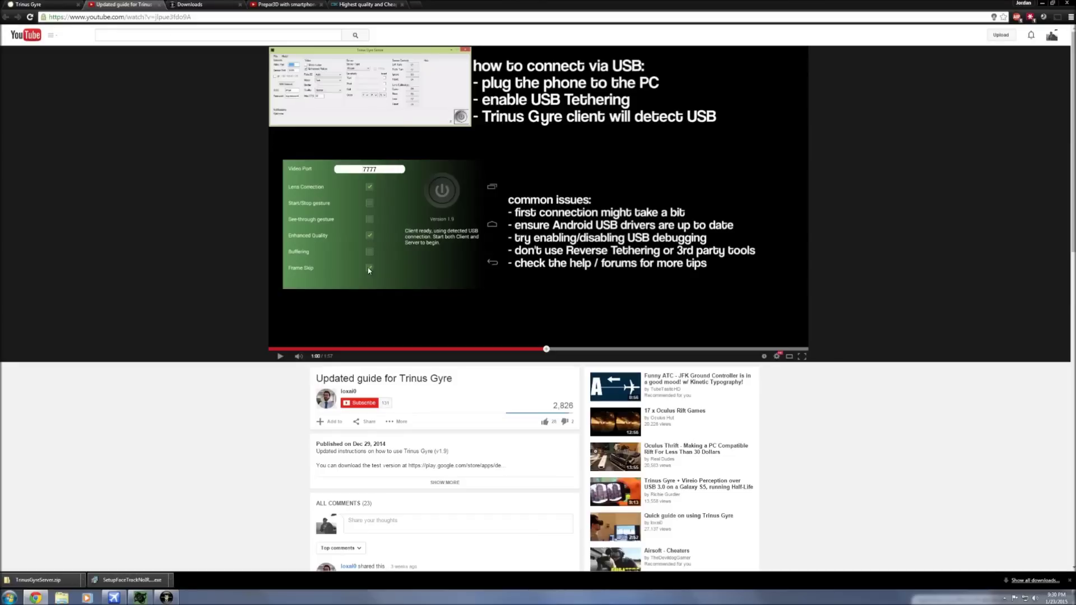
{"action": "left_click", "coordinate": [160, 5]}
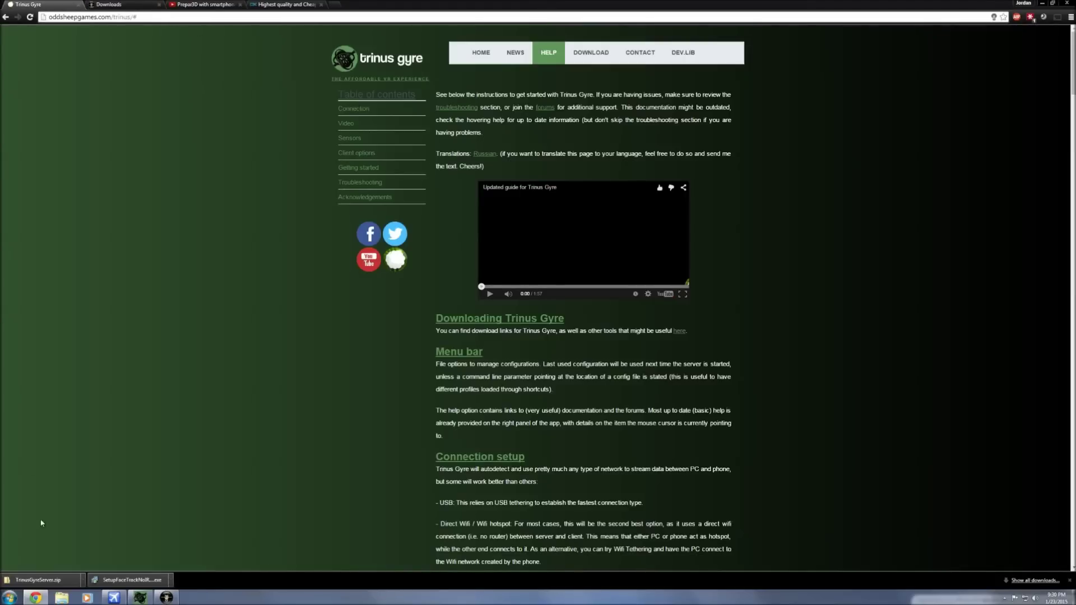
{"action": "left_click", "coordinate": [1044, 3]}
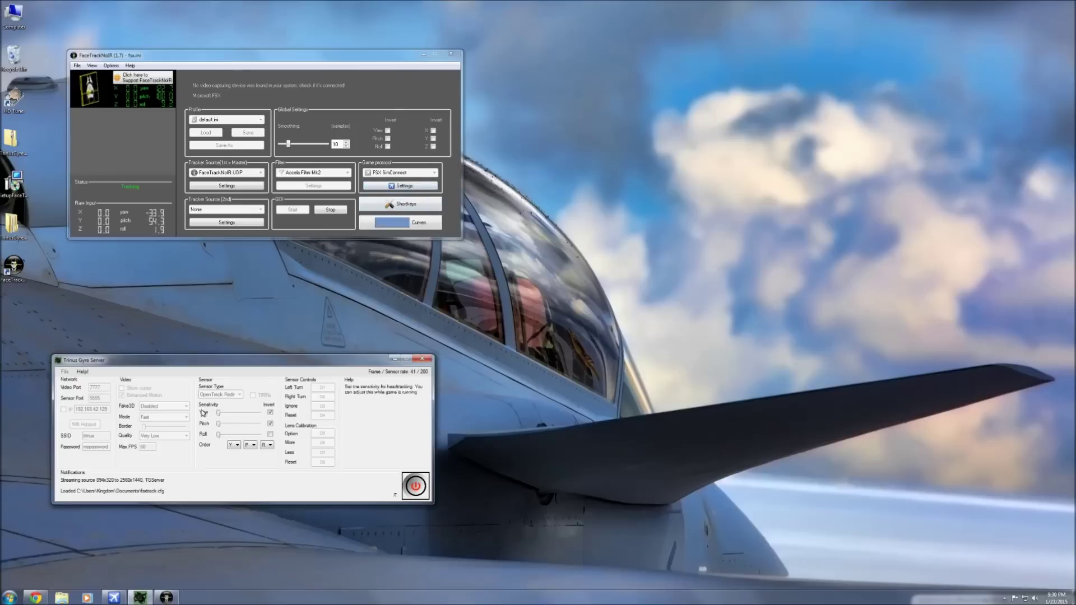
- Switch to Microsoft Flight Simulator X, pause the flight, and place its window clear of the FaceTrackNoIR and Trinus Gyre Server windows
{"action": "left_click", "coordinate": [112, 599]}
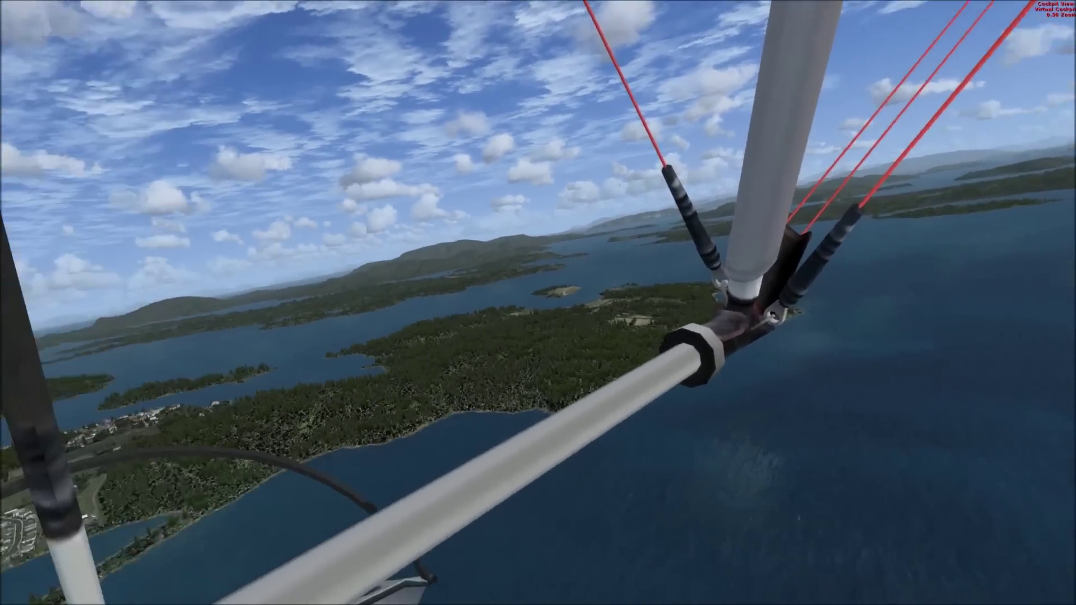
{"action": "key", "text": "p"}
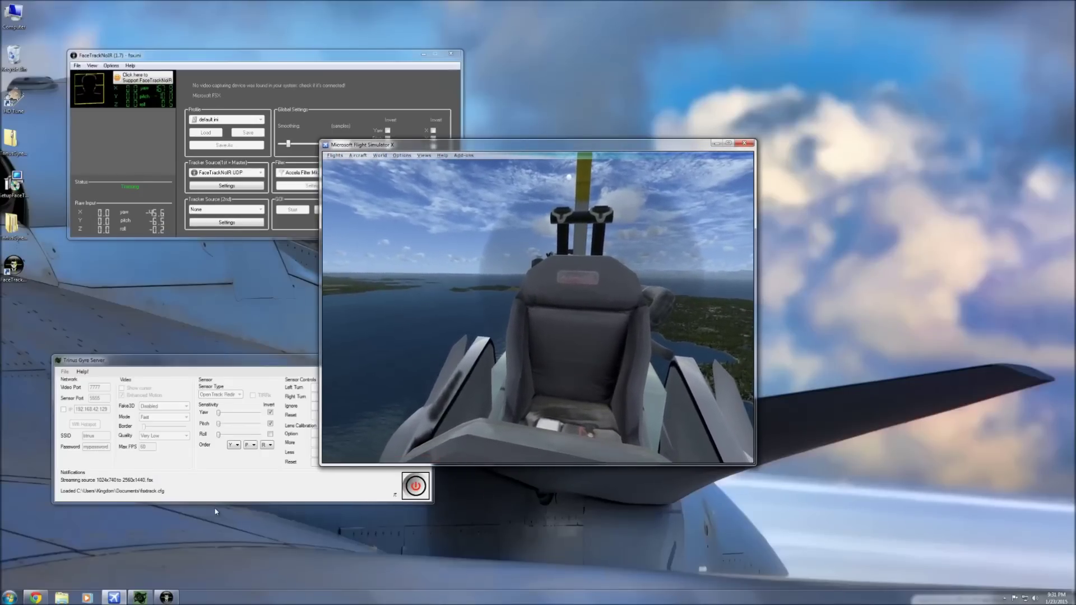
{"action": "left_click", "coordinate": [223, 492]}
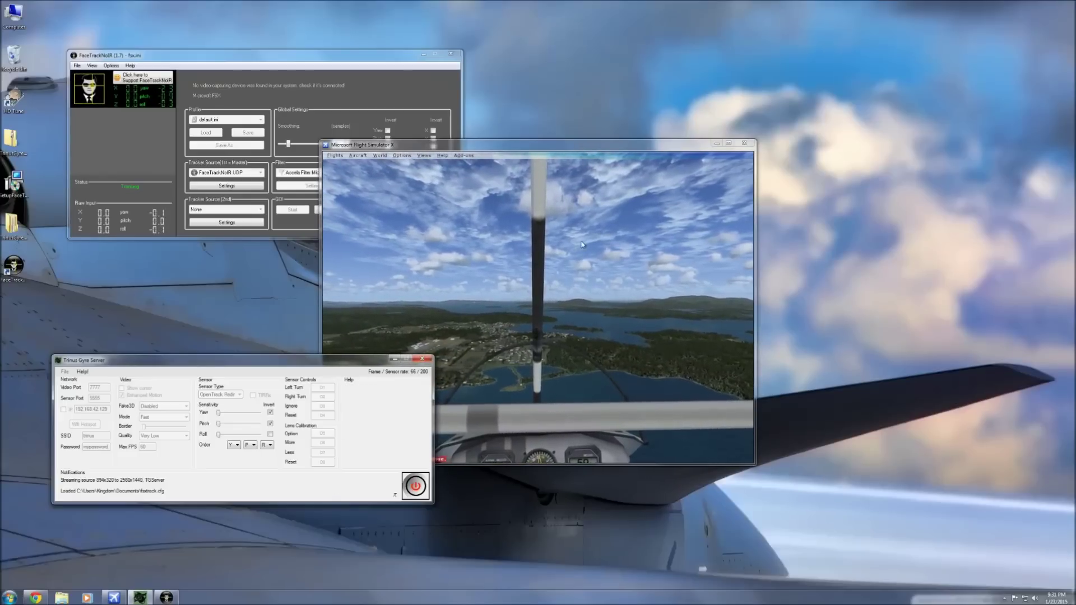
{"action": "left_click", "coordinate": [428, 399]}
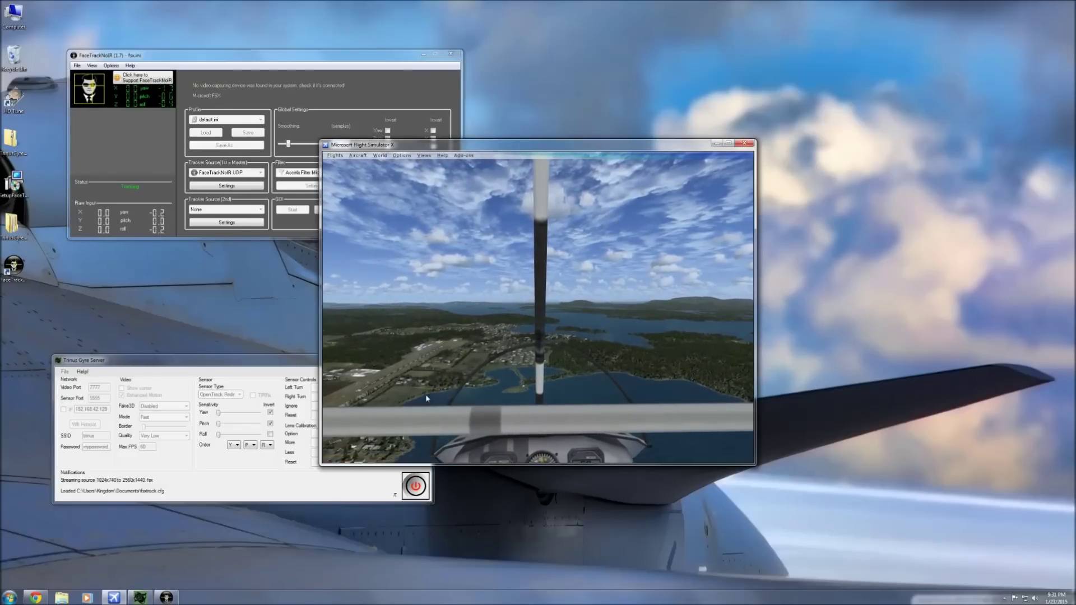
{"action": "left_click_drag", "start_coordinate": [536, 146], "coordinate": [736, 128]}
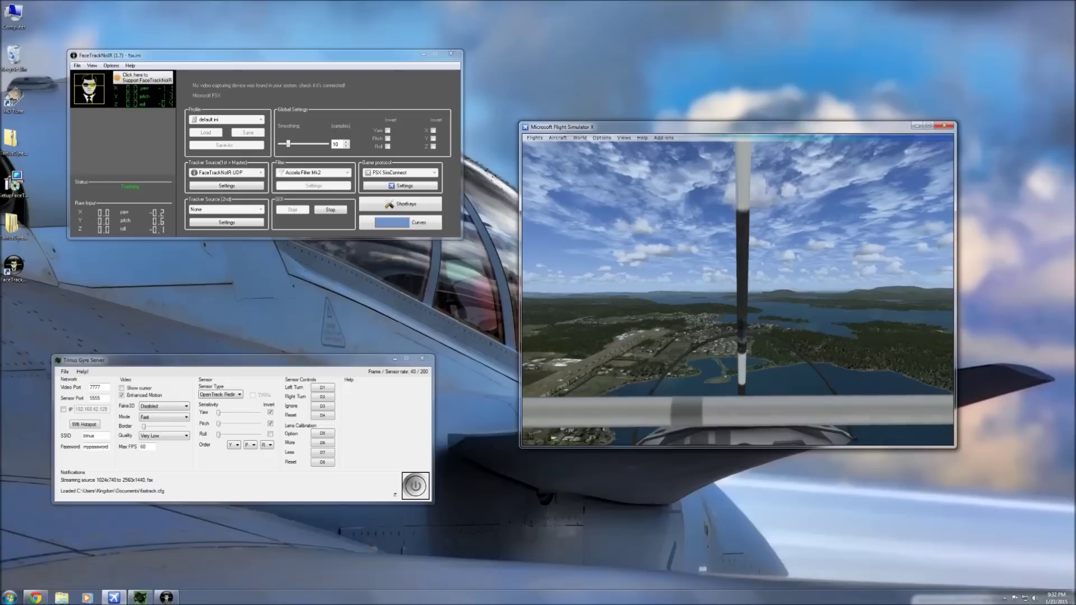
- Start the Trinus Gyre Server again and display Microsoft Flight Simulator X in full screen
{"action": "left_click", "coordinate": [416, 486]}
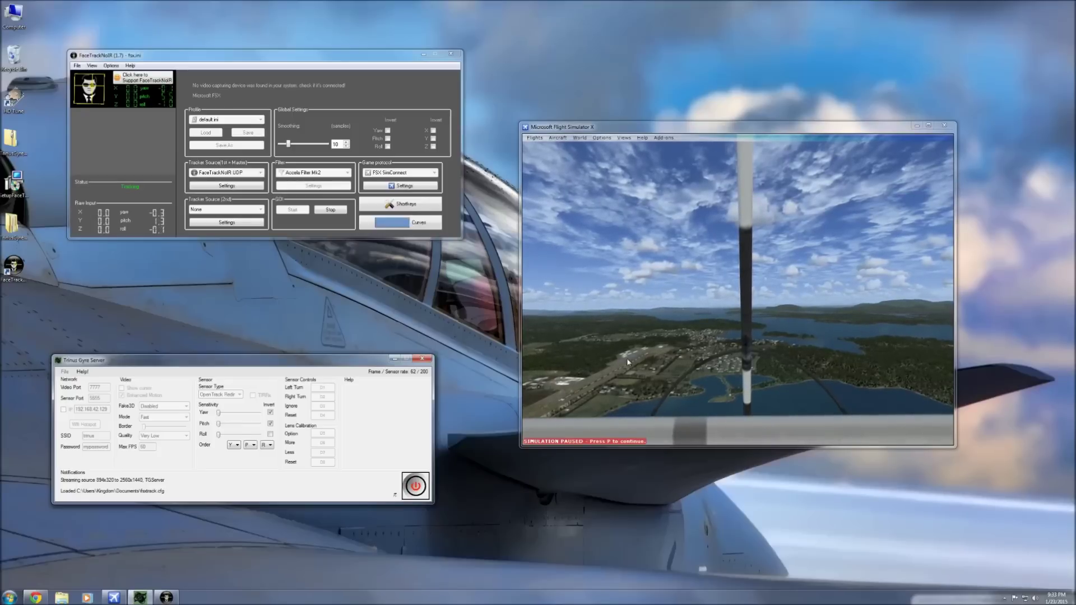
{"action": "key", "text": "p"}
{"action": "key", "text": "p"}
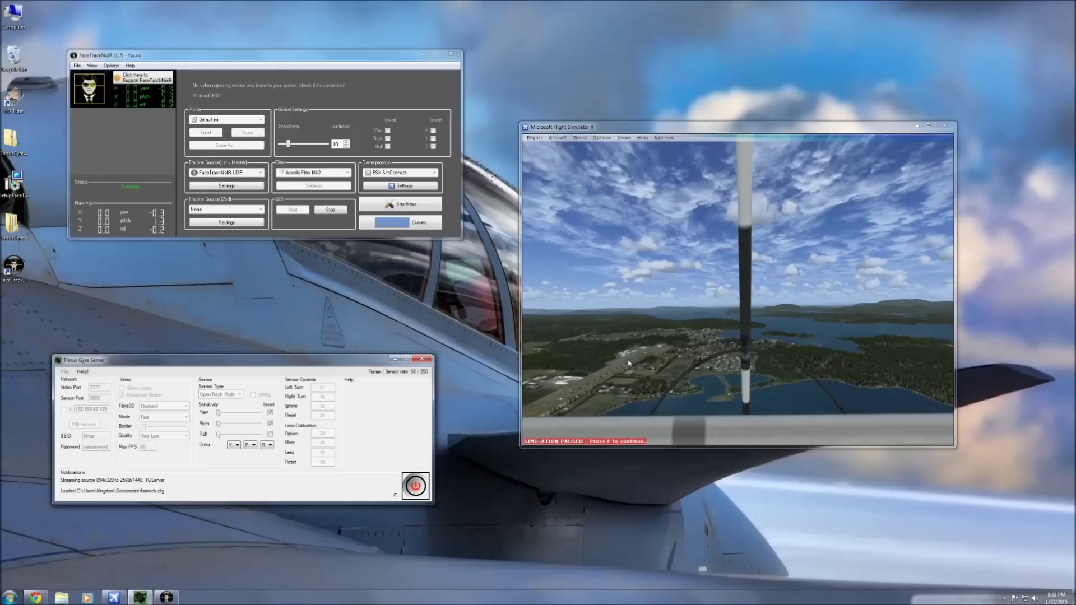
{"action": "key", "text": "p"}
{"action": "key", "text": "p"}
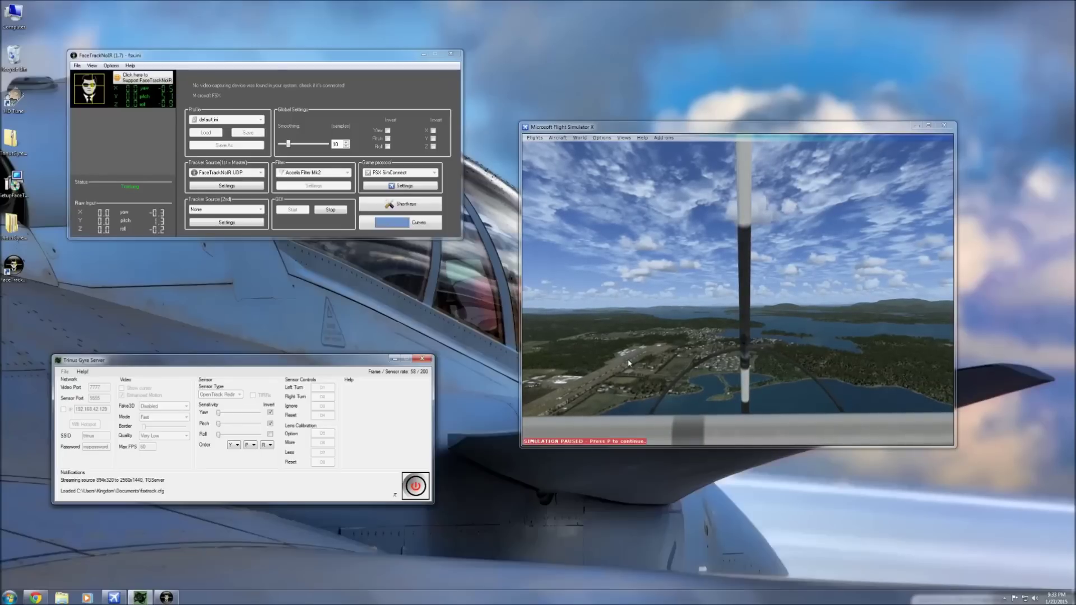
{"action": "key", "text": "p"}
{"action": "key", "text": "p"}
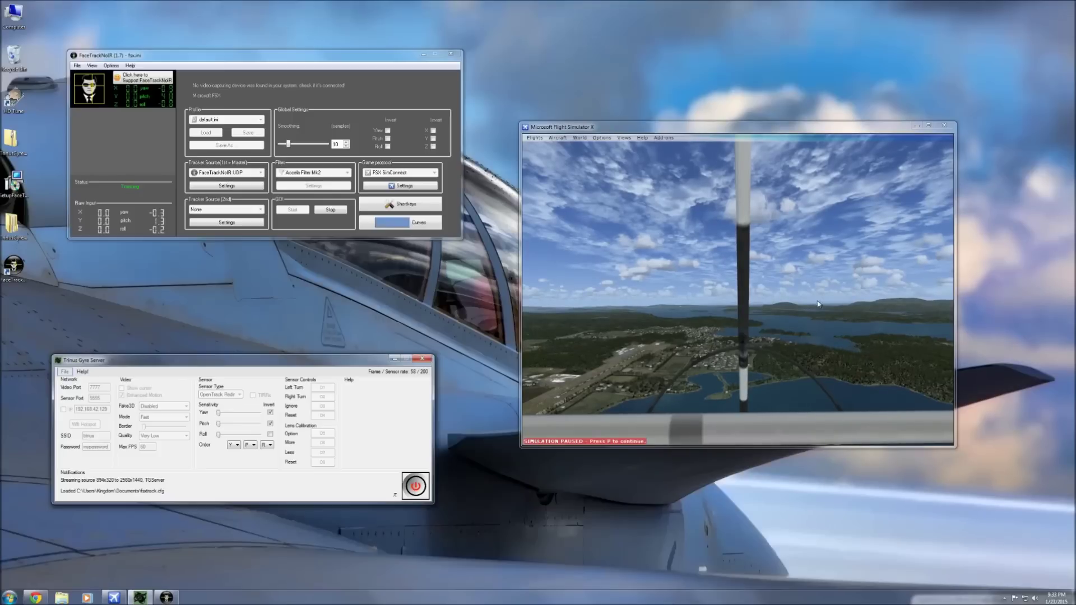
{"action": "key", "text": "alt+Return"}
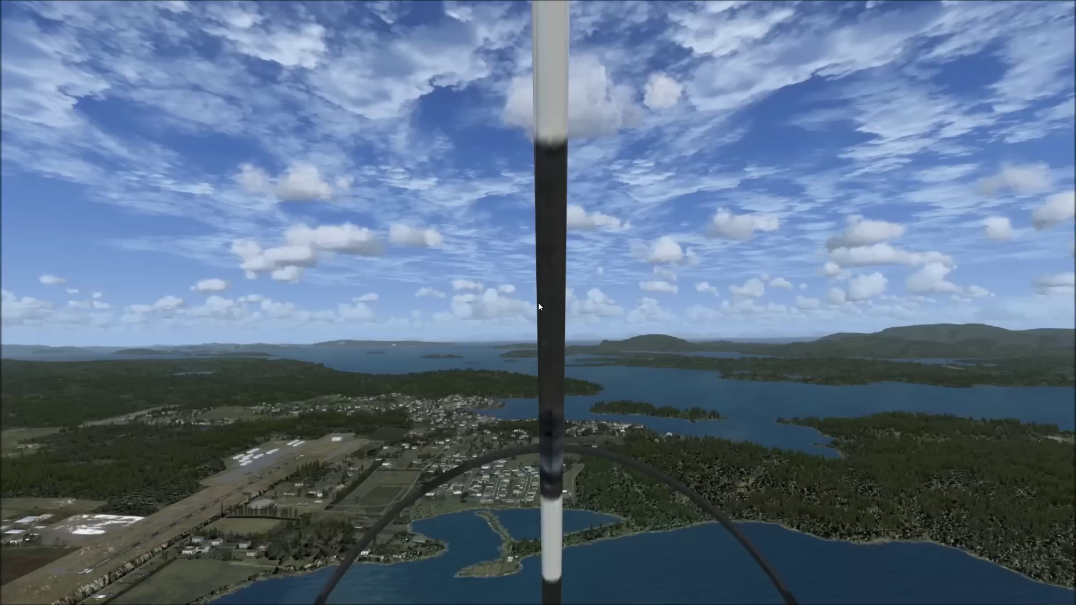